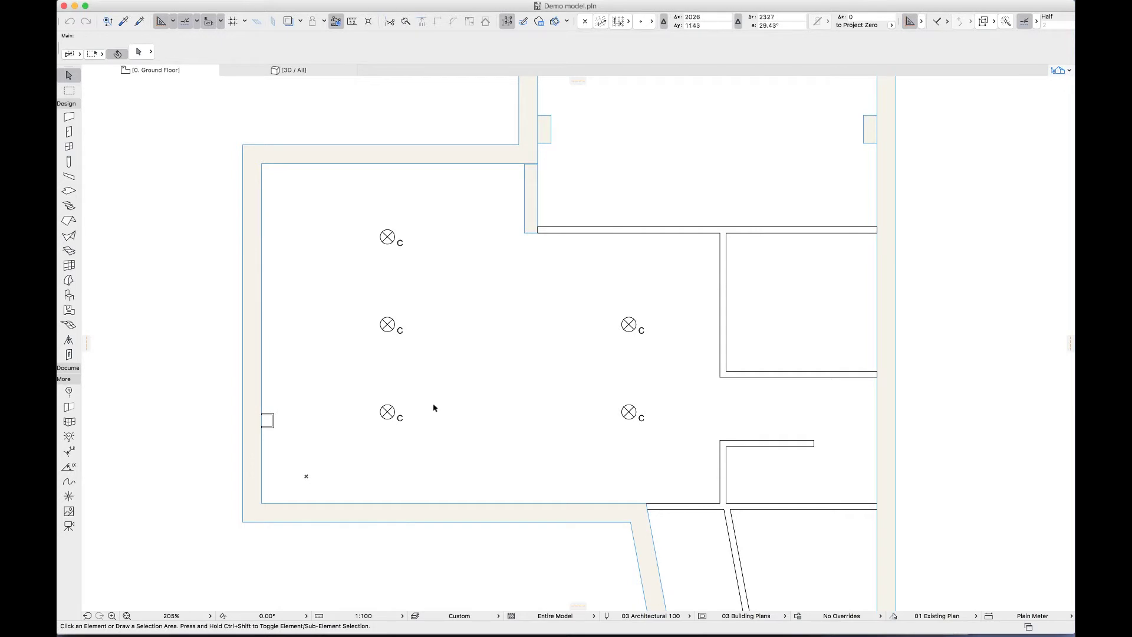
- Make Cadimage Switch the default electrical component, with custom symbol attributes using pen 1
left_click(70, 356)
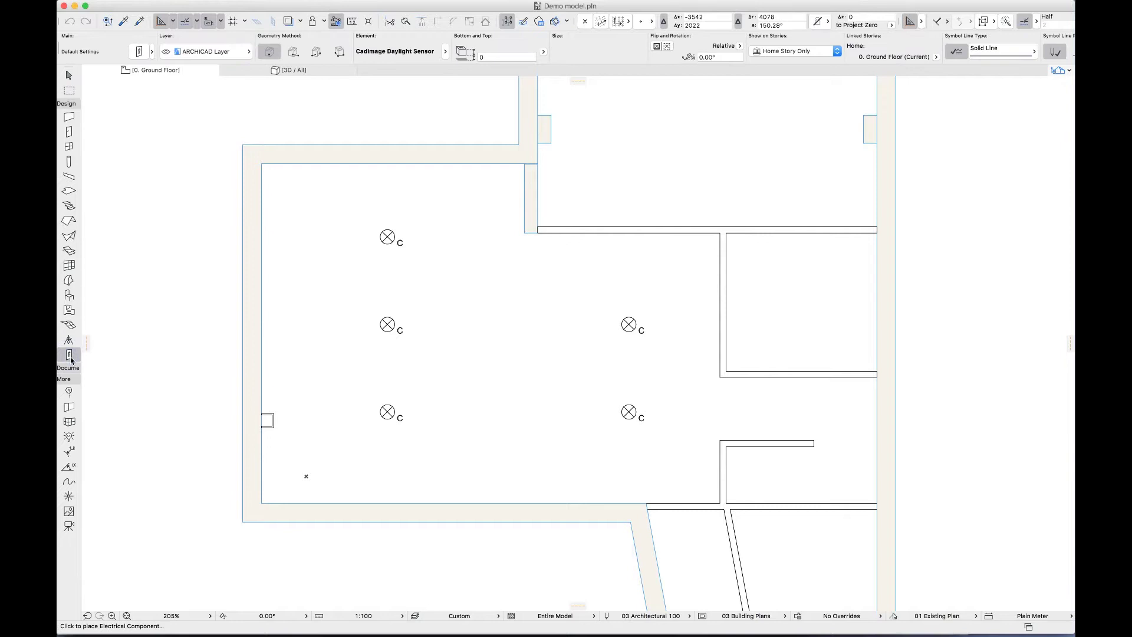
double_click(69, 356)
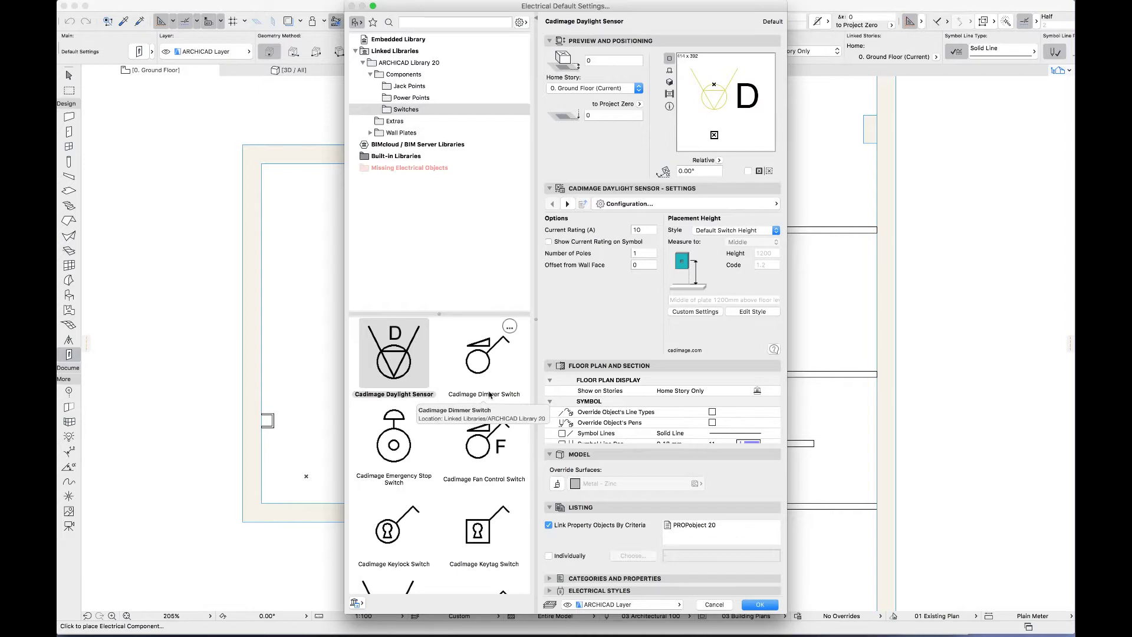
scroll(396, 560, "down", 8)
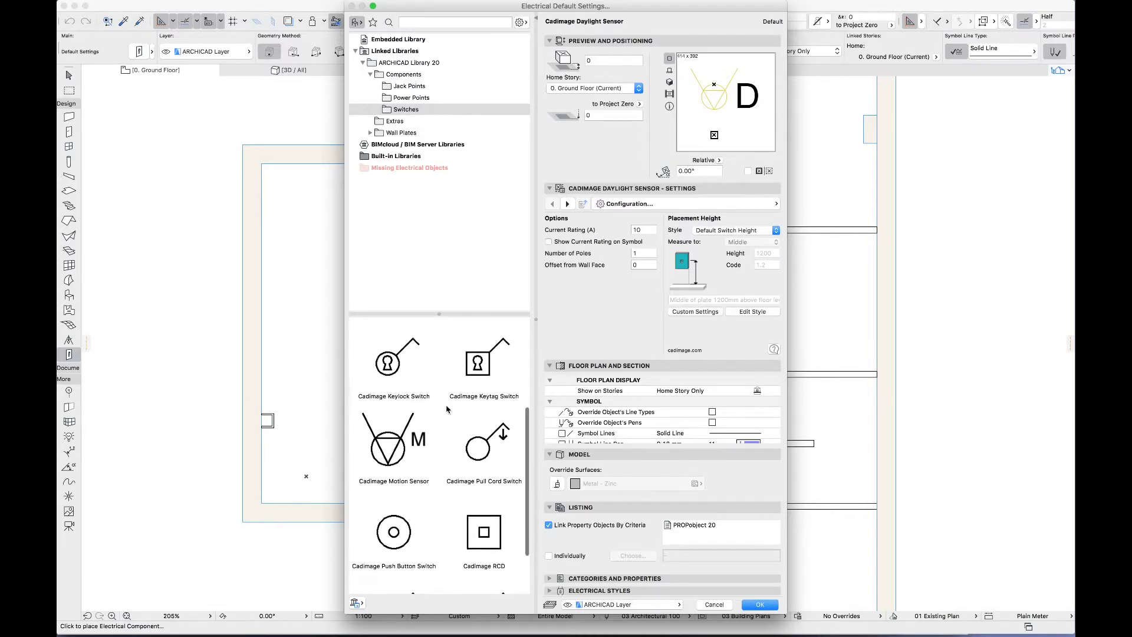
left_click(396, 557)
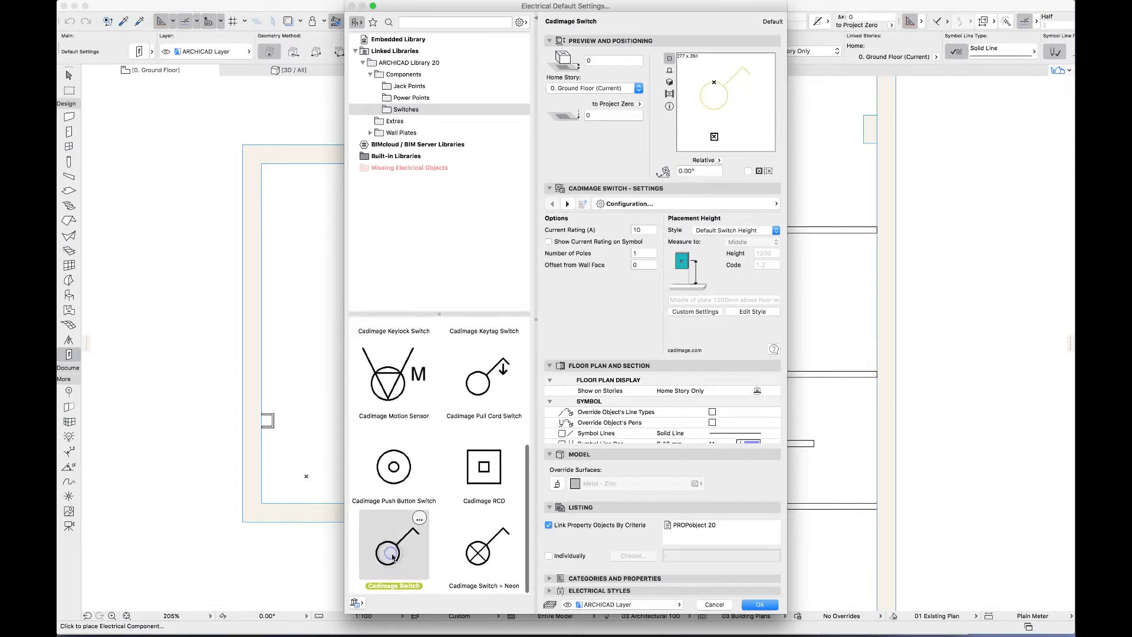
left_click(753, 206)
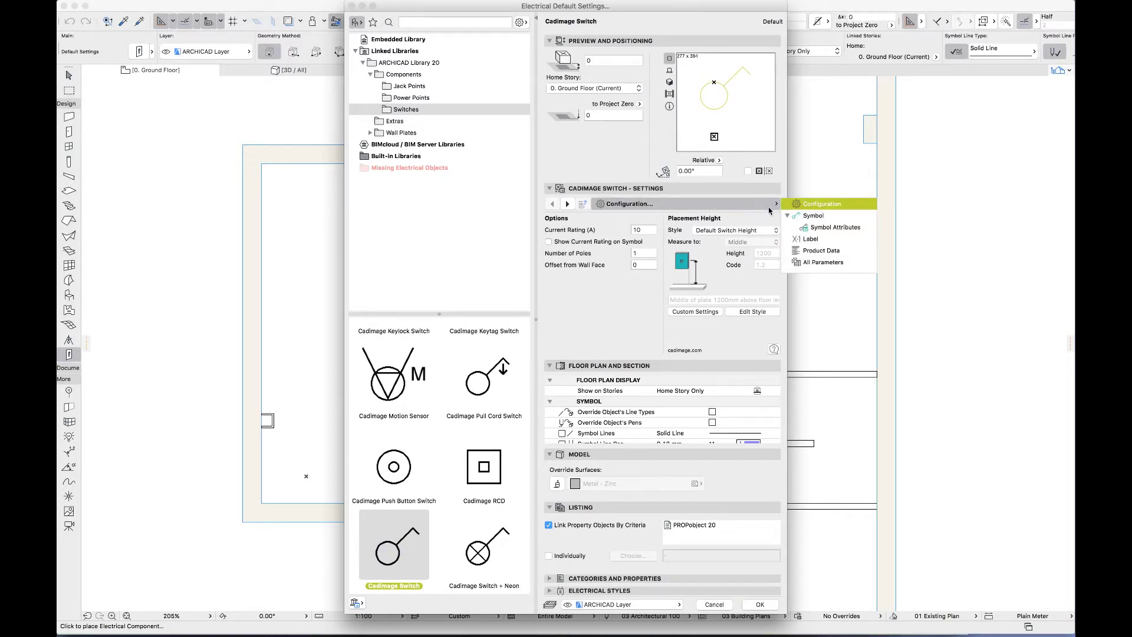
left_click(830, 227)
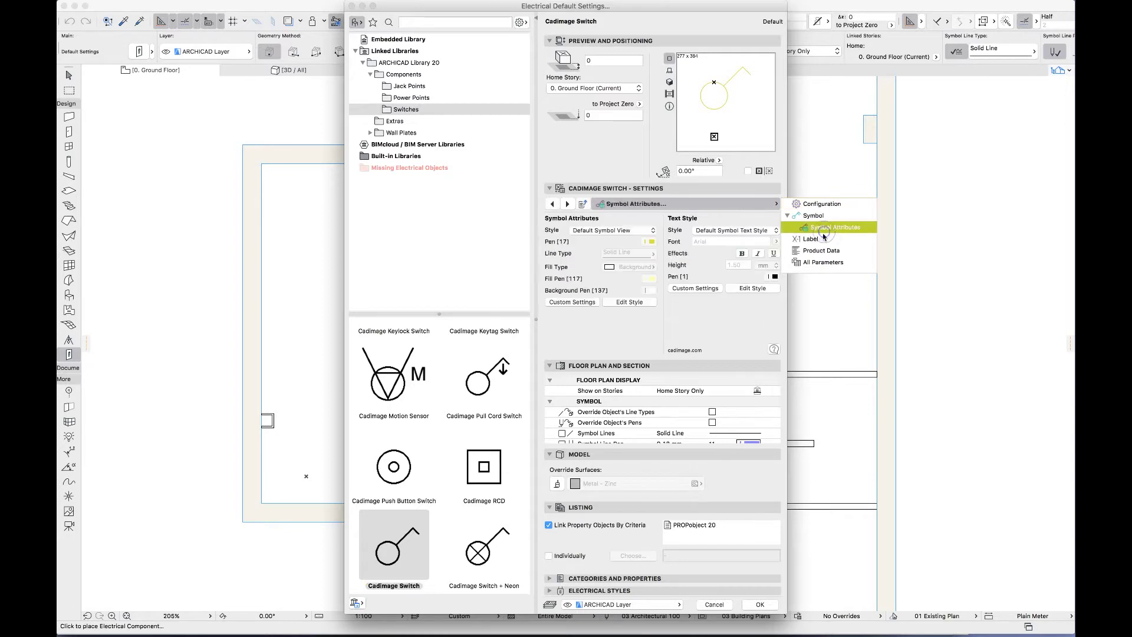
left_click(572, 302)
left_click(651, 242)
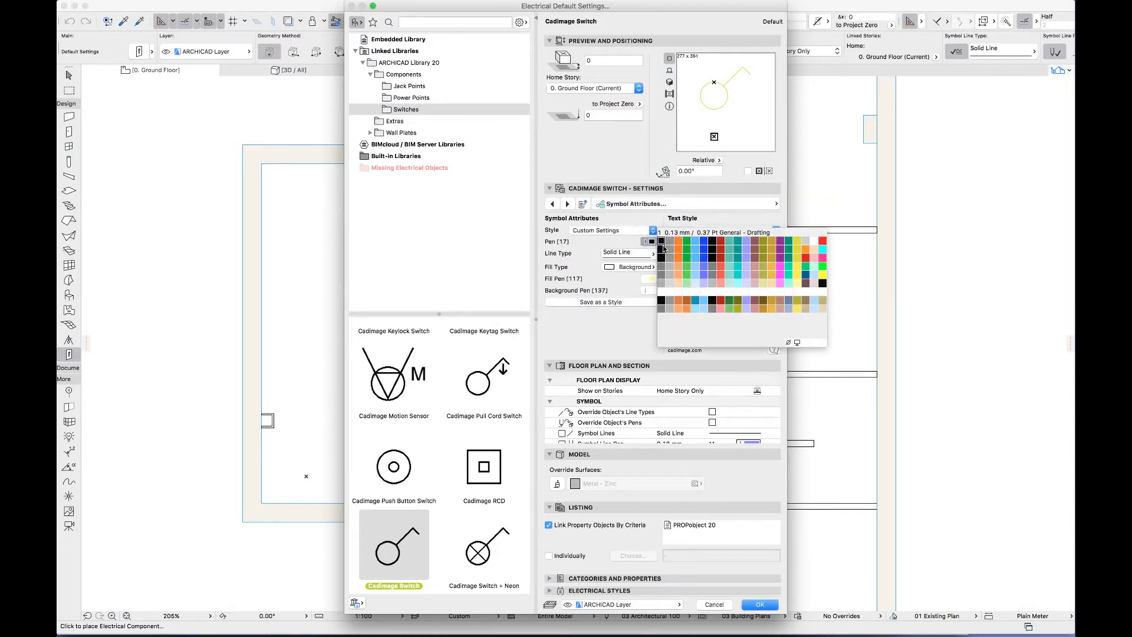
left_click(660, 242)
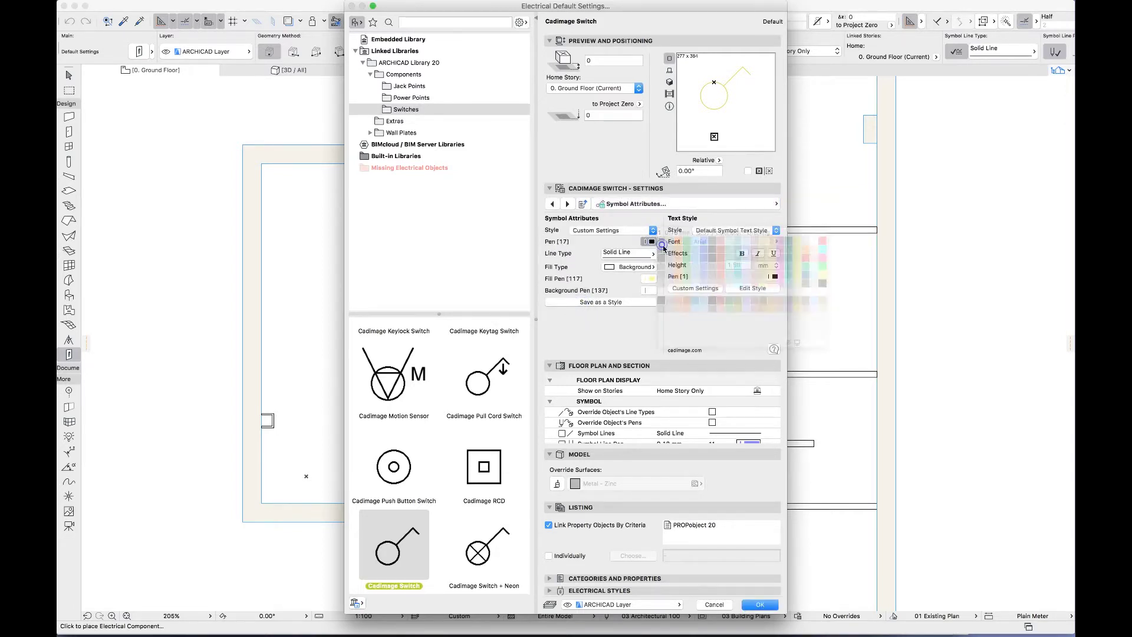
left_click(762, 604)
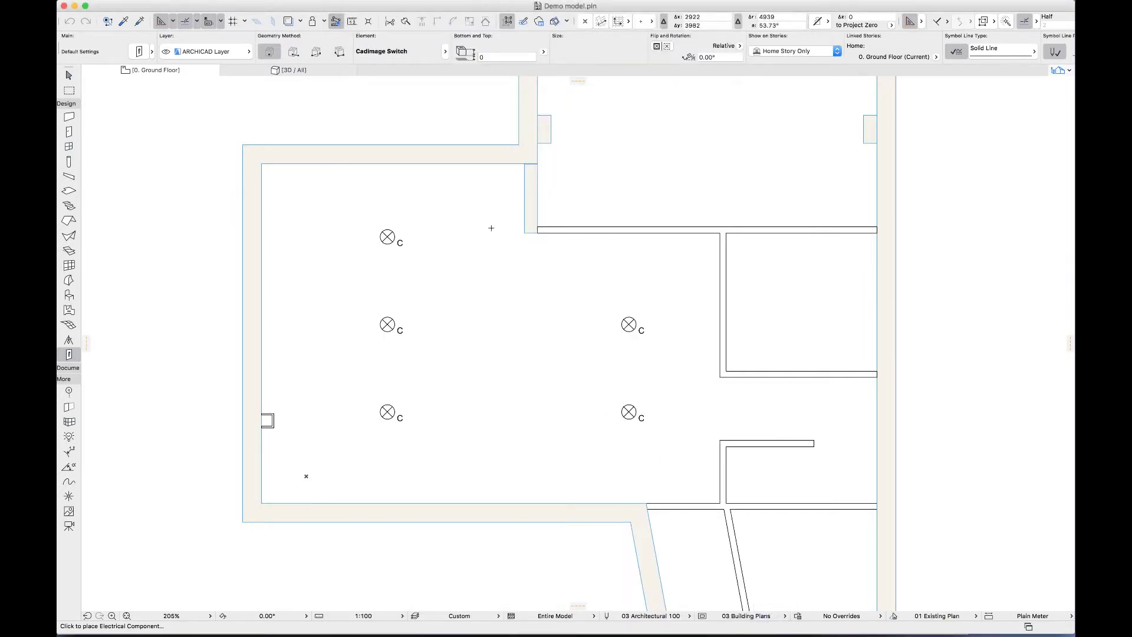
- Place switches on the room's top wall and beside the lower-right doorway
left_click(476, 178)
left_click(719, 477)
key("Escape")
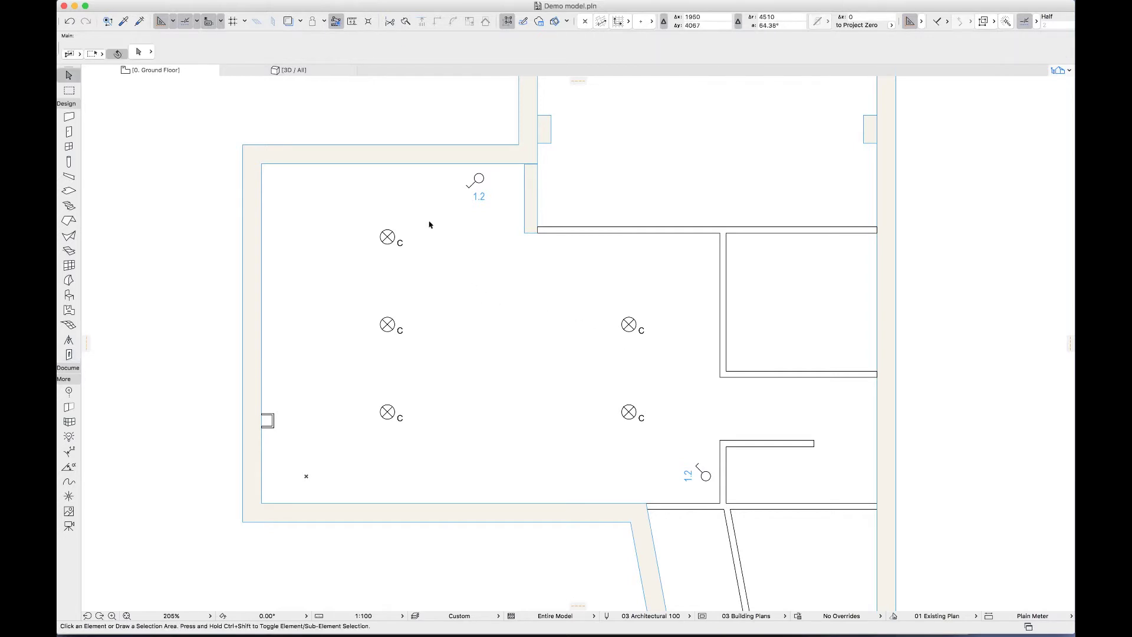
- Assign the NZ AU Switch 1-Gang plate to the top-wall switch through the Plate Selector
left_click(479, 180)
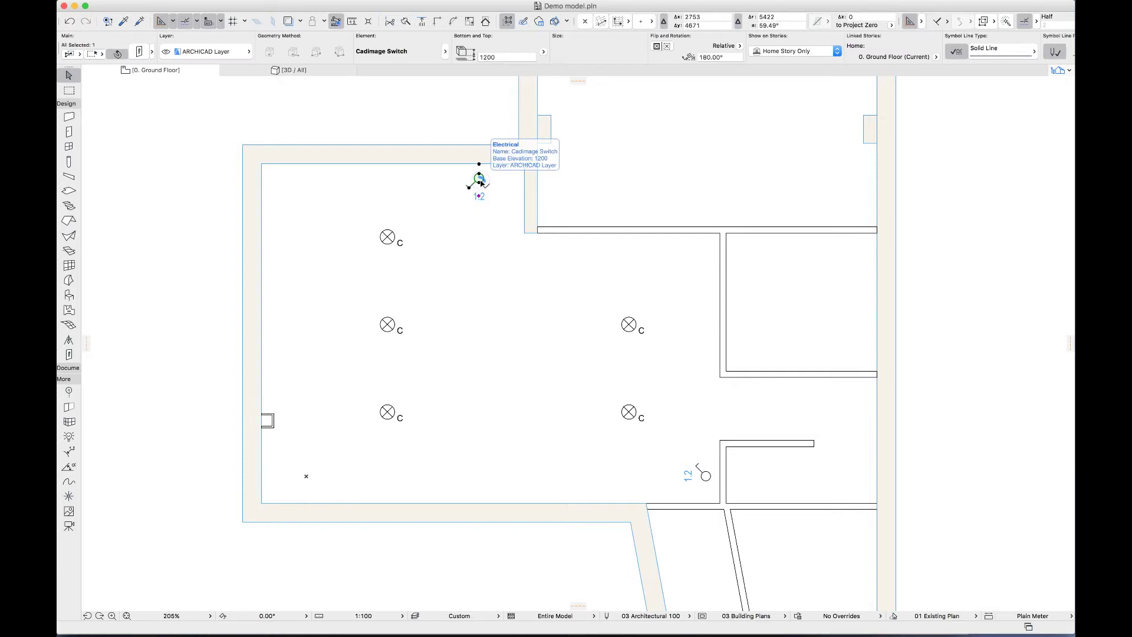
mouse_move(428, 1)
left_click(465, 4)
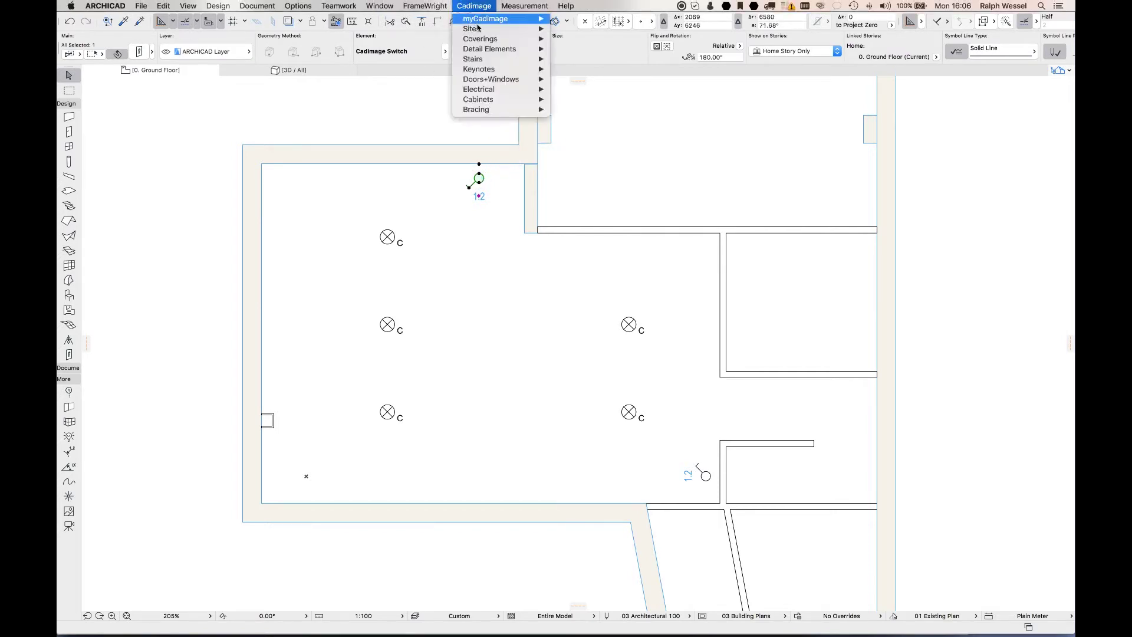
mouse_move(487, 92)
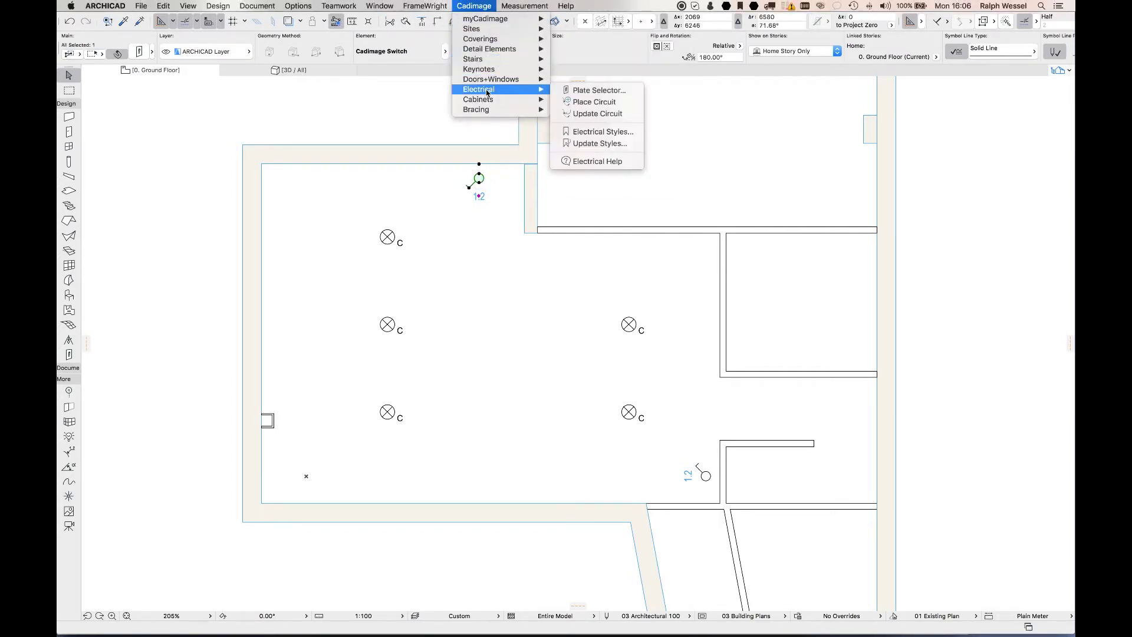
left_click(588, 92)
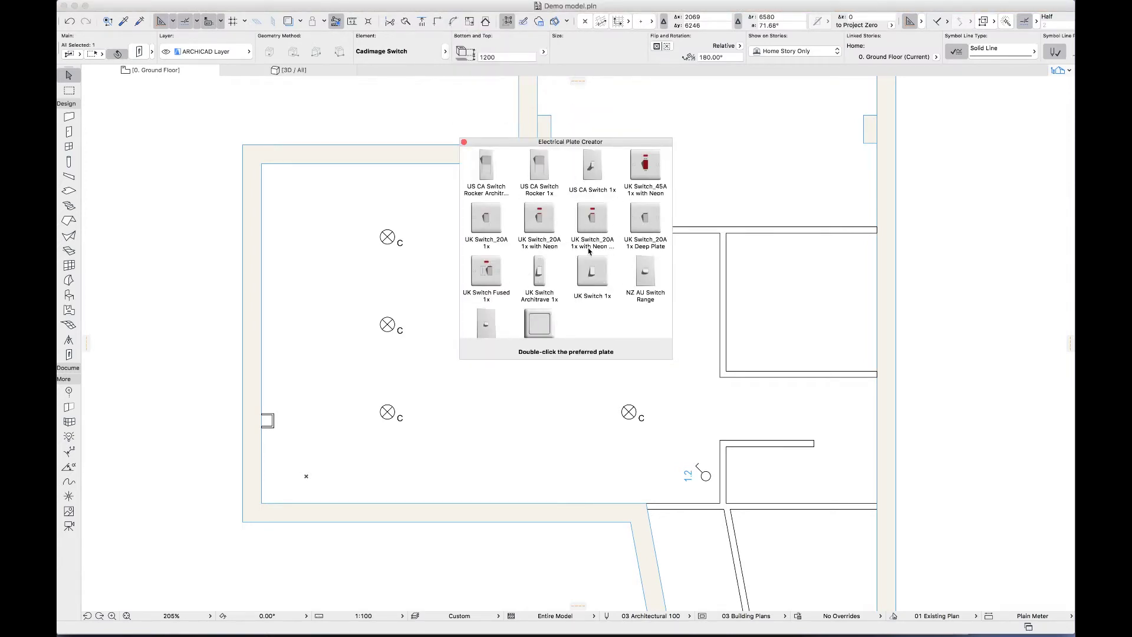
scroll(585, 254, "down", 2)
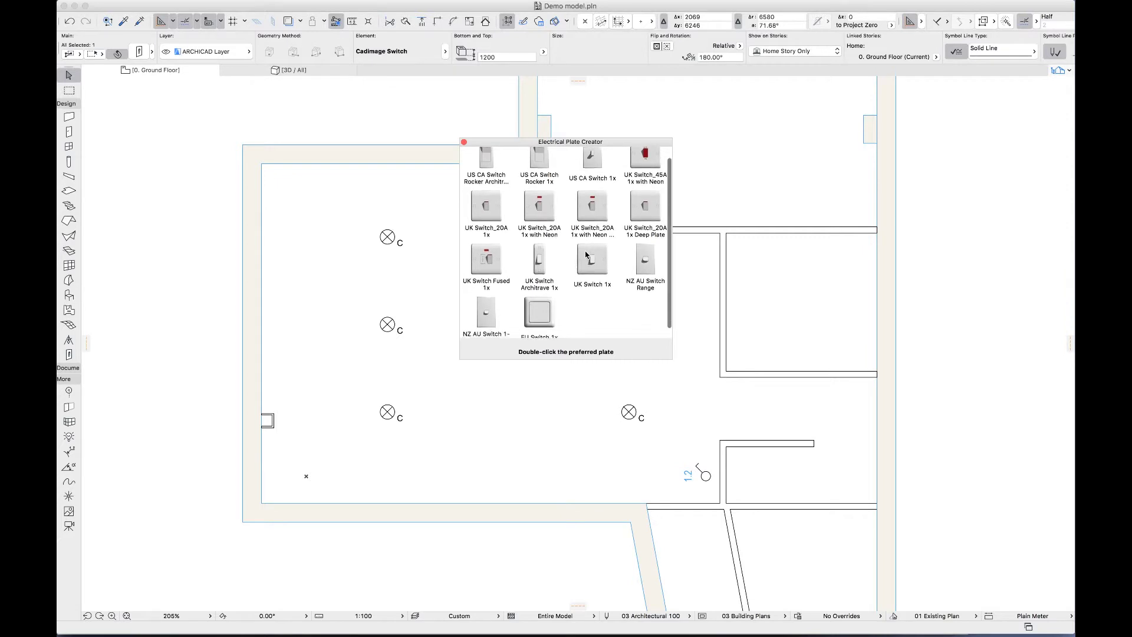
double_click(486, 312)
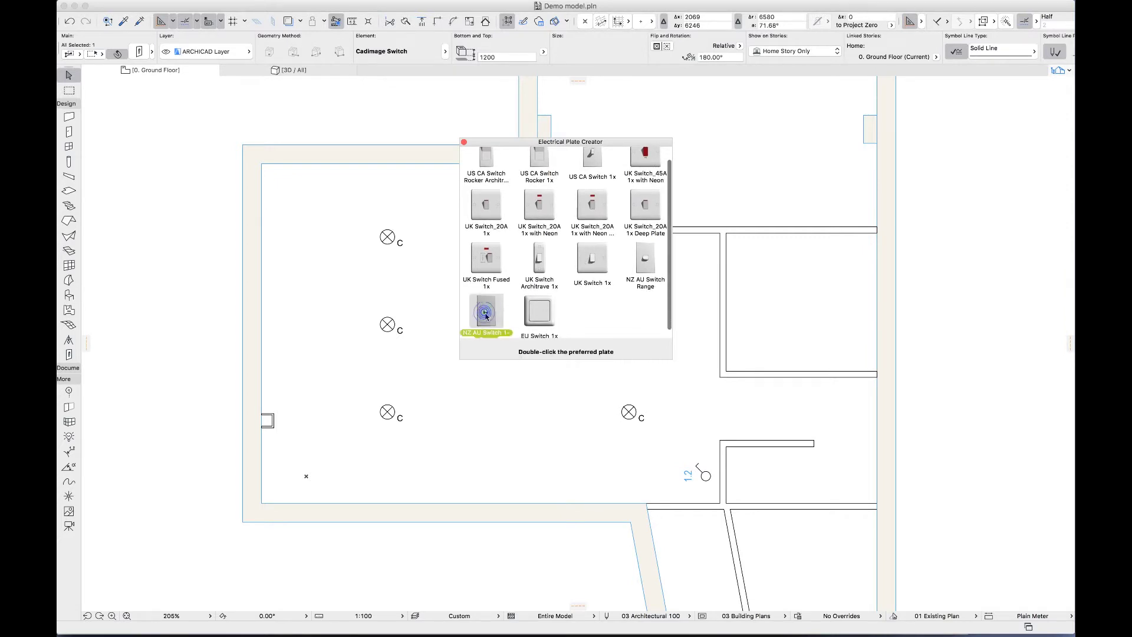
left_click(464, 141)
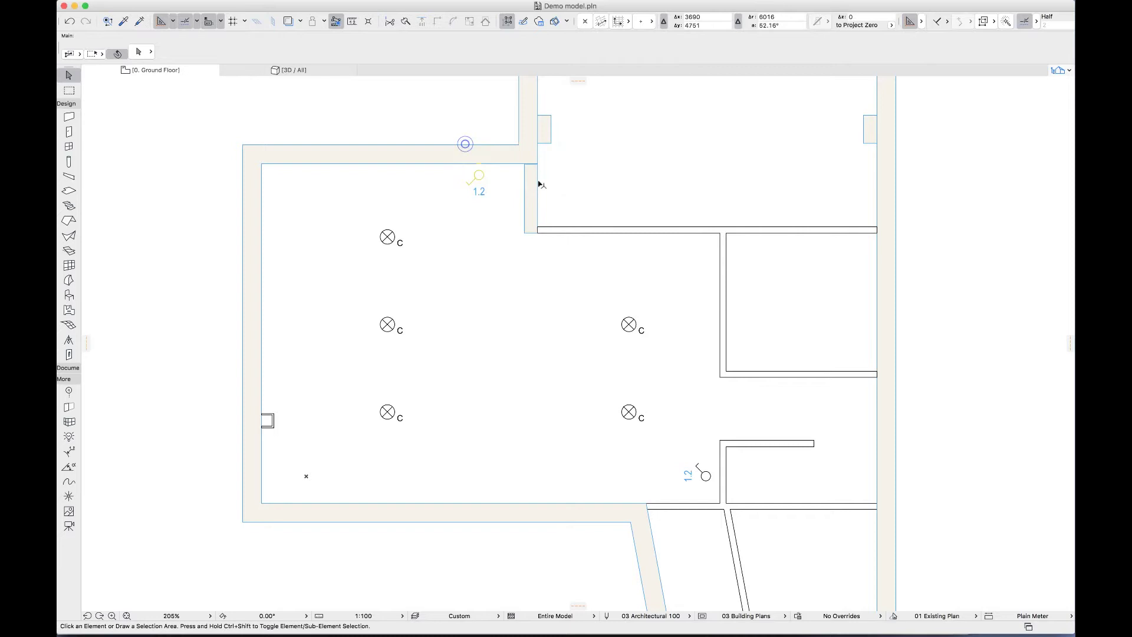
key("F3")
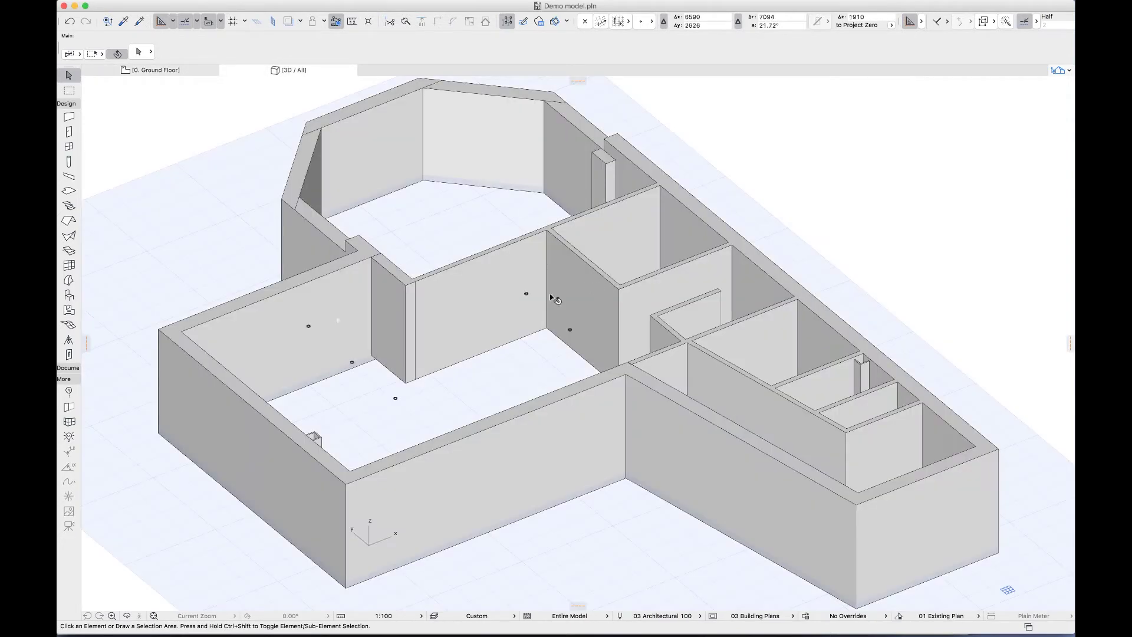
scroll(338, 323, "up", 10)
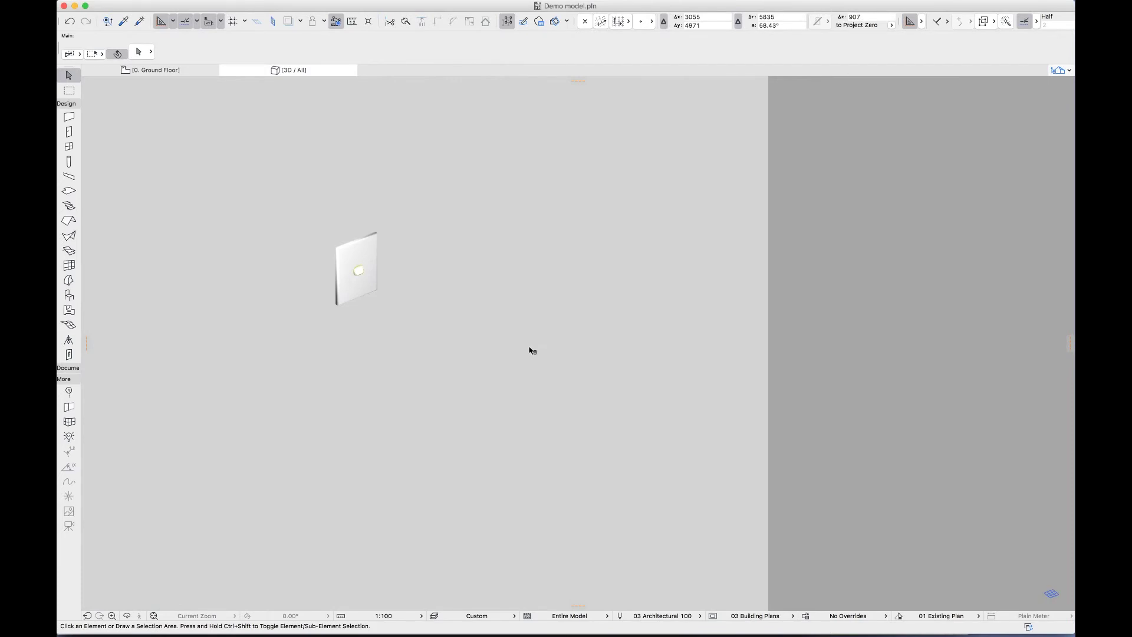
middle_click(533, 351)
key("F2")
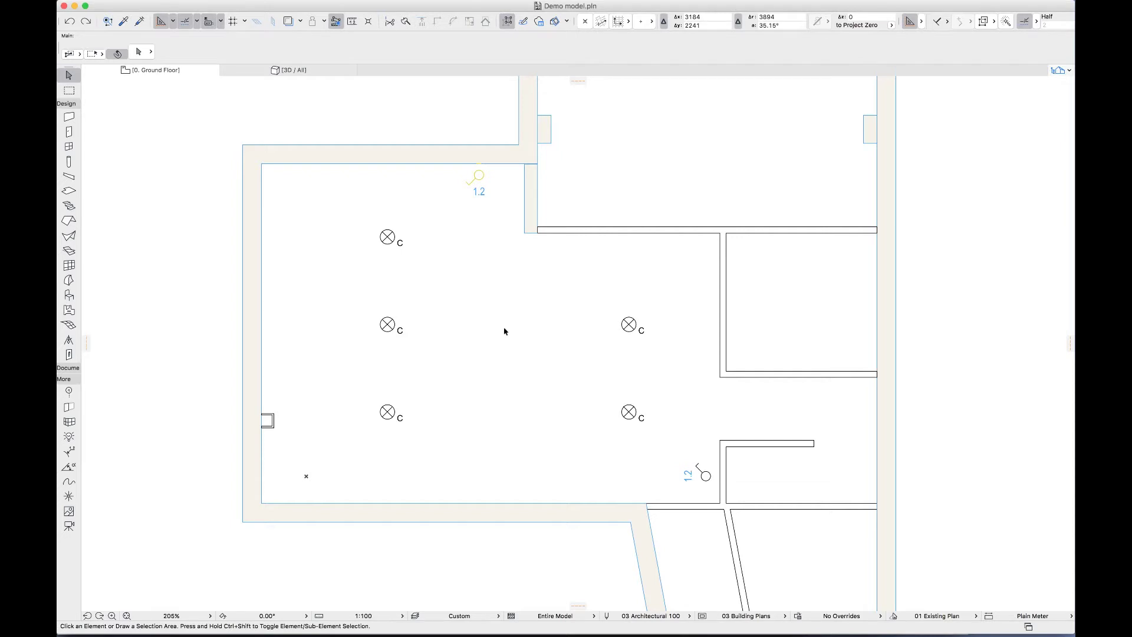
- Select the five lights and both switches, then run Place Circuit to wire them
left_click_drag(353, 163, 497, 417)
left_click(497, 418)
left_click(599, 286, "shift")
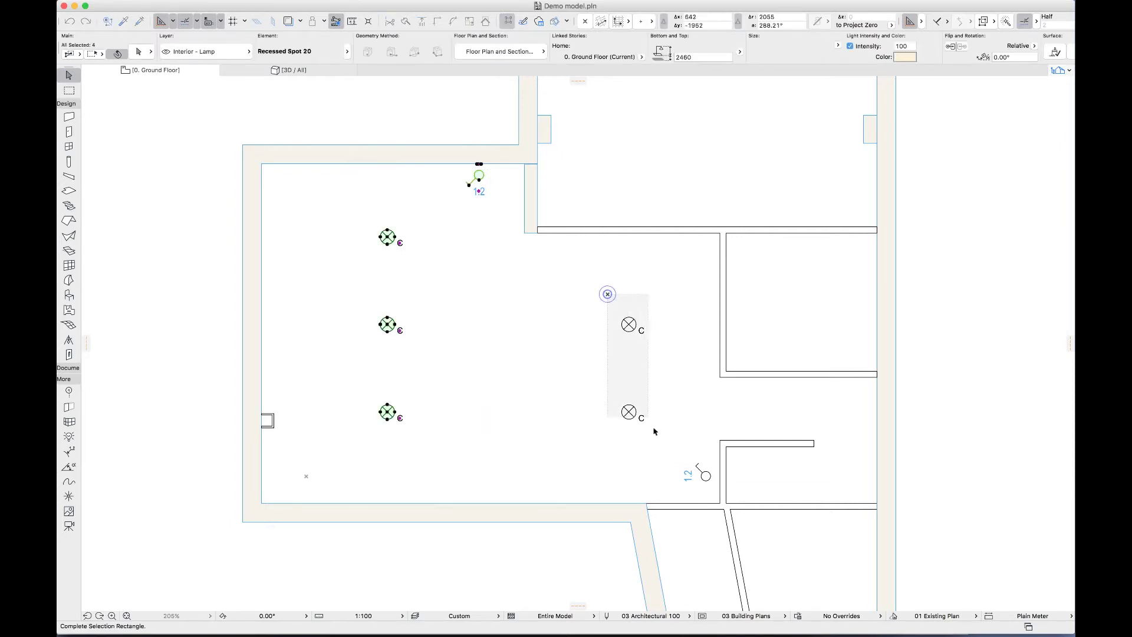
left_click(709, 494, "shift")
left_click(474, 6)
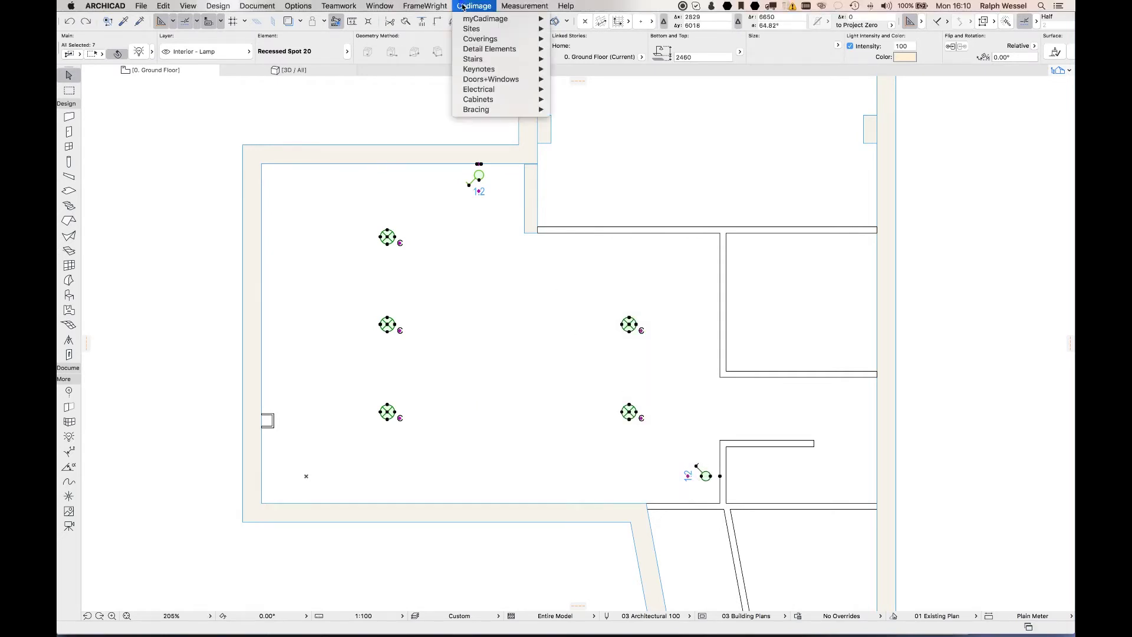
mouse_move(470, 92)
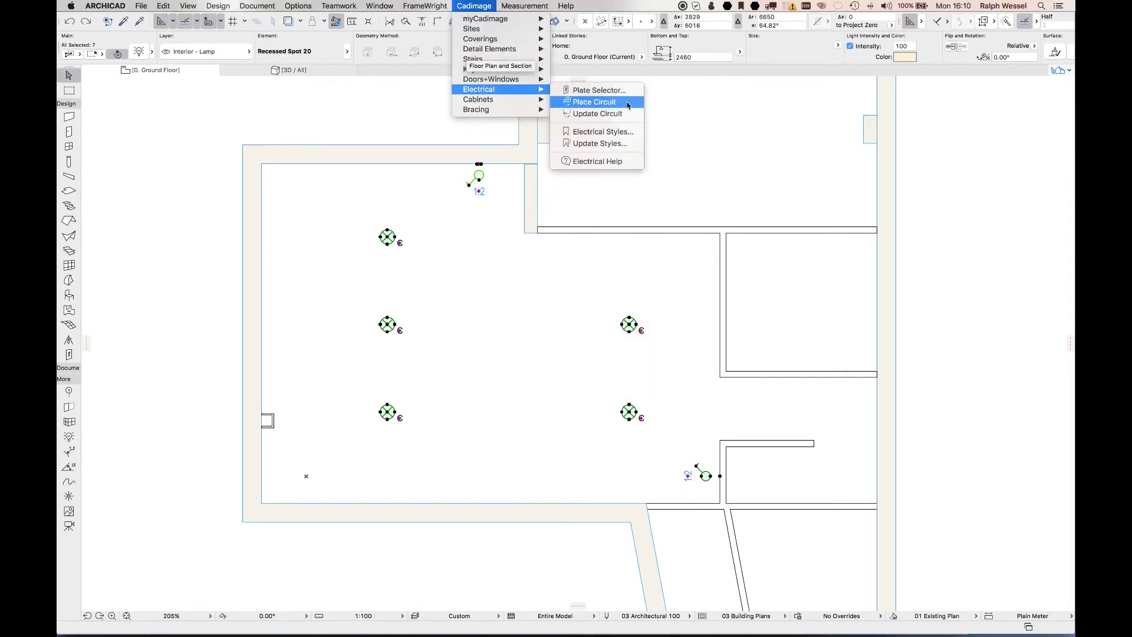
left_click(629, 105)
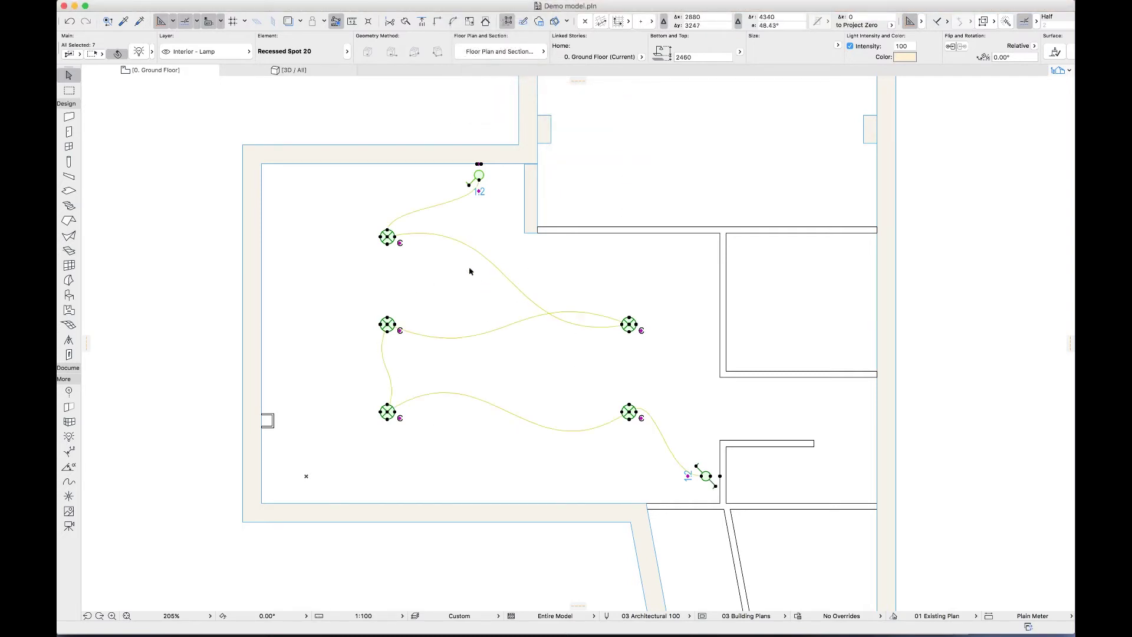
- Move the top switch near the upper-left corner and the lower switch beside the bottom wall
left_click(449, 131)
left_click(479, 177)
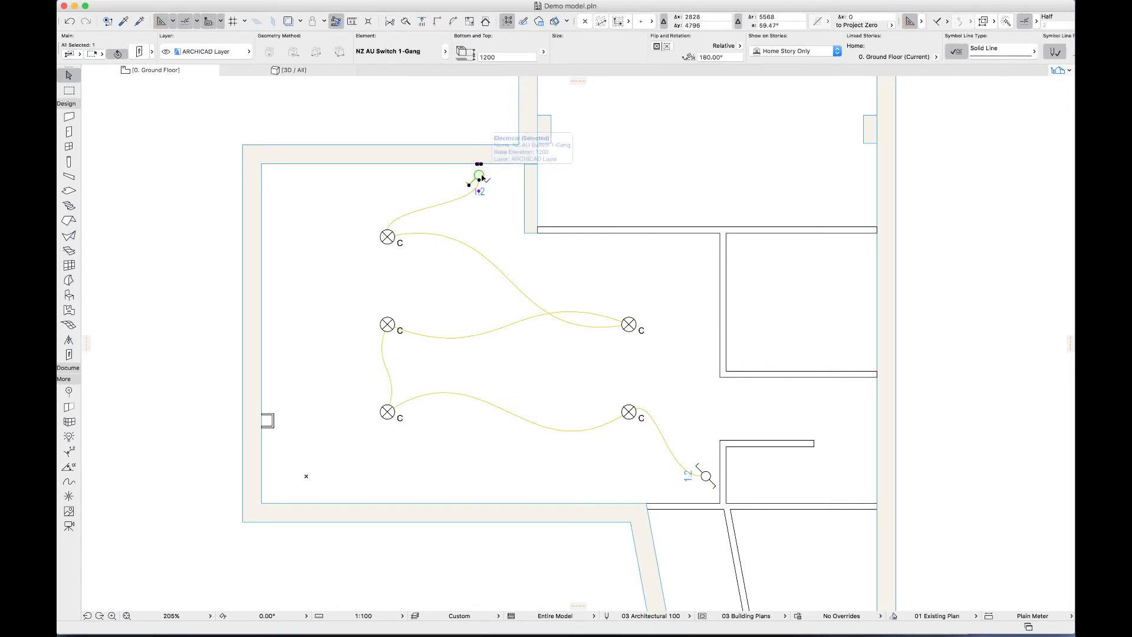
left_click(480, 178)
left_click(333, 177)
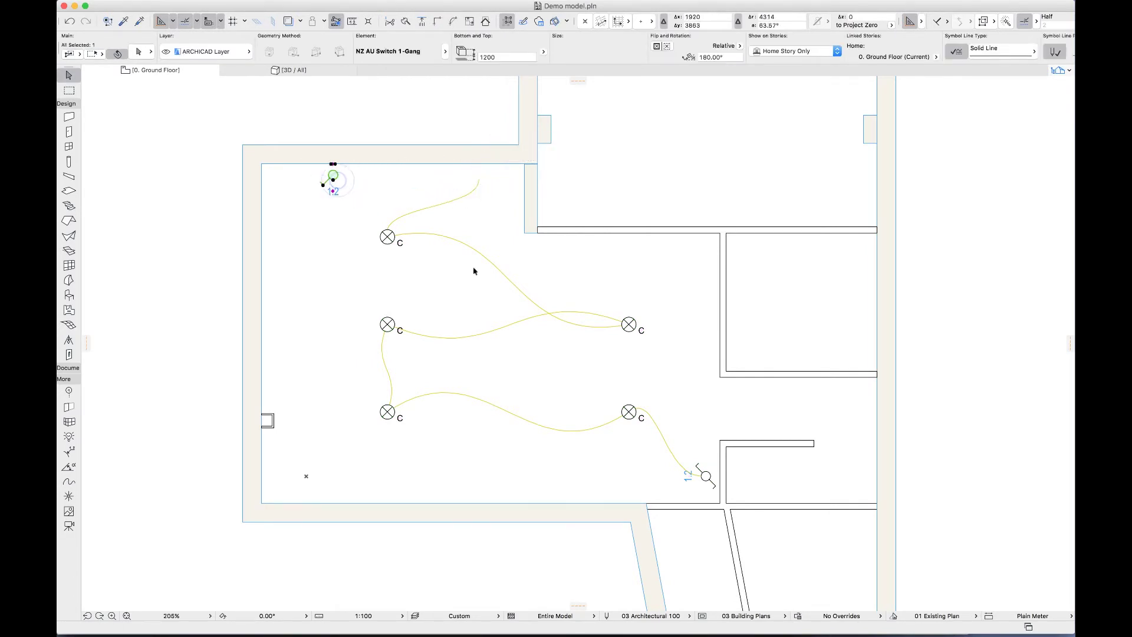
left_click(707, 477)
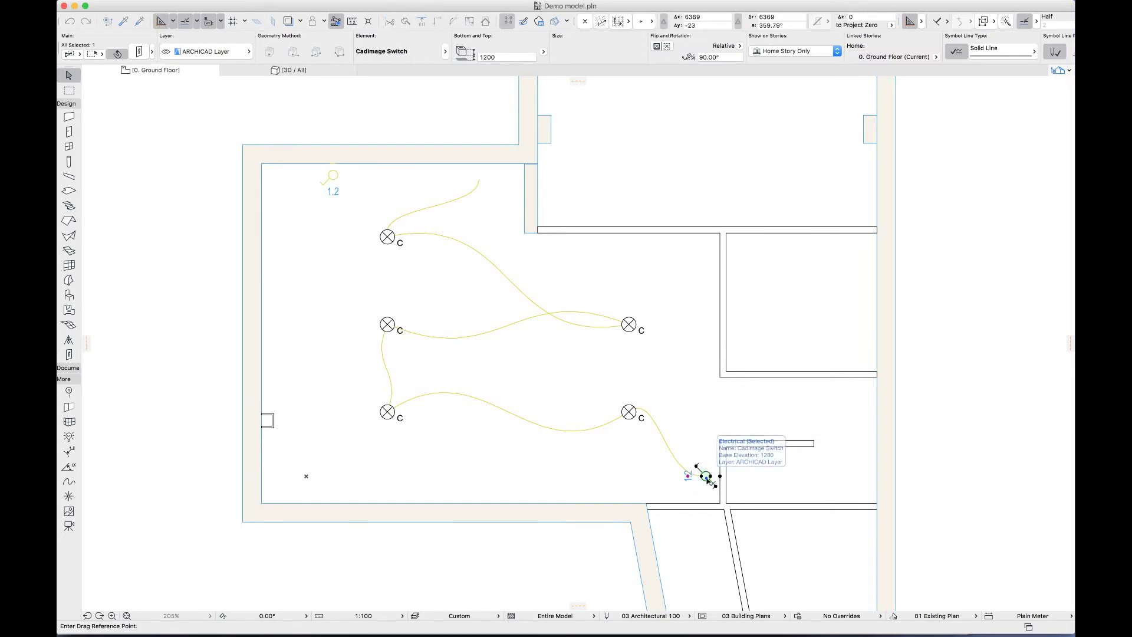
left_click(706, 476)
left_click(608, 501)
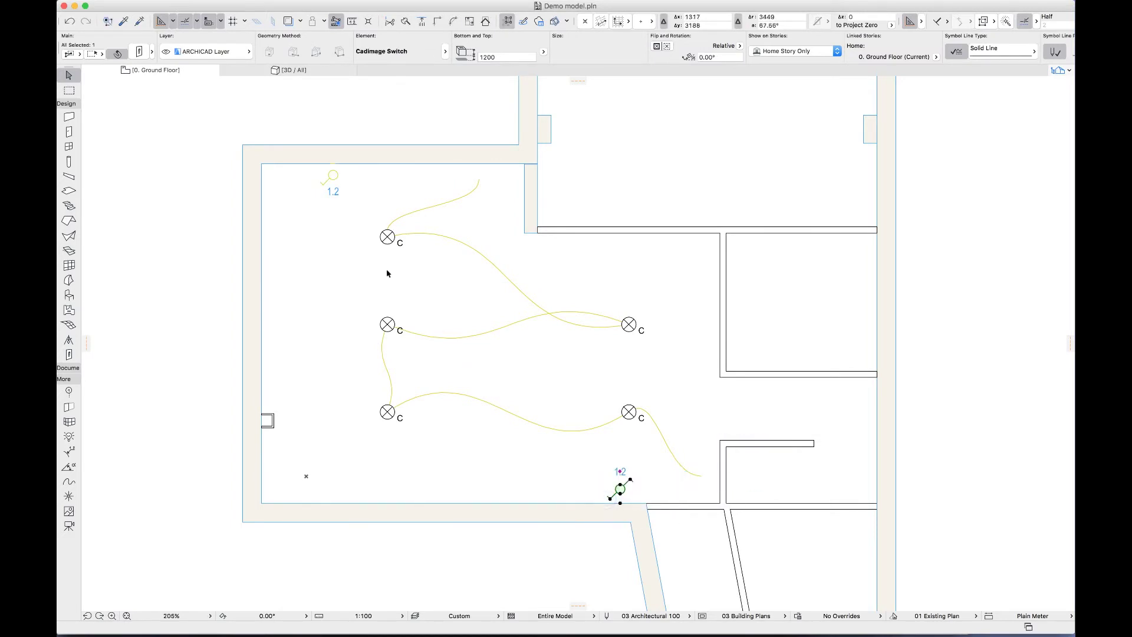
- Shift the three left lamps further left together
left_click(387, 237)
left_click(387, 324, "shift")
left_click(386, 412, "shift")
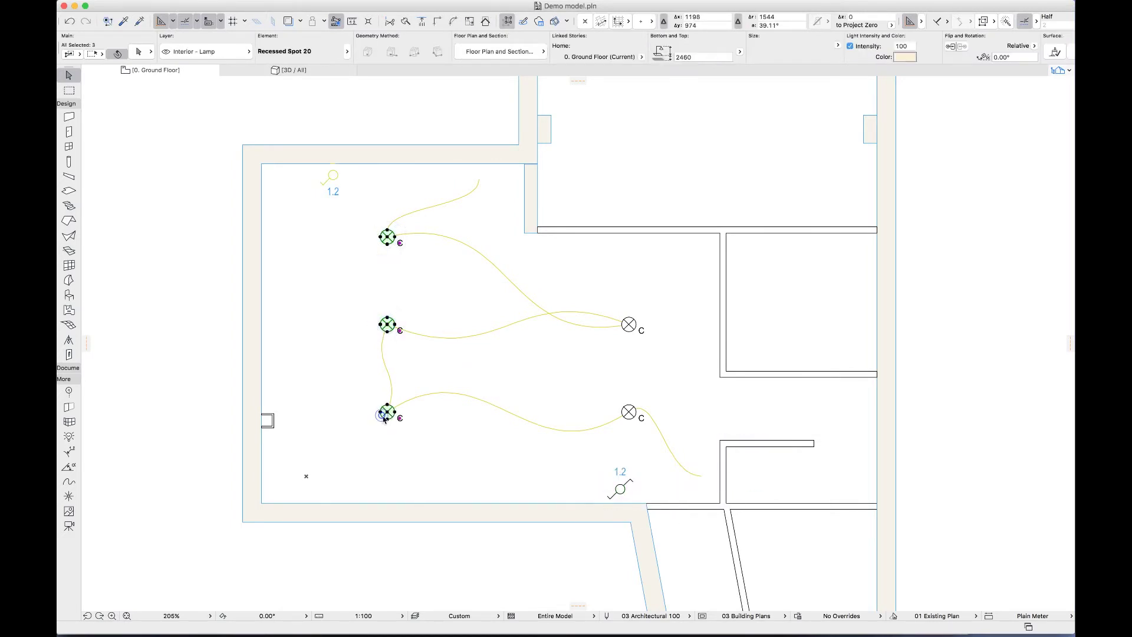
left_click(384, 414)
left_click(336, 416)
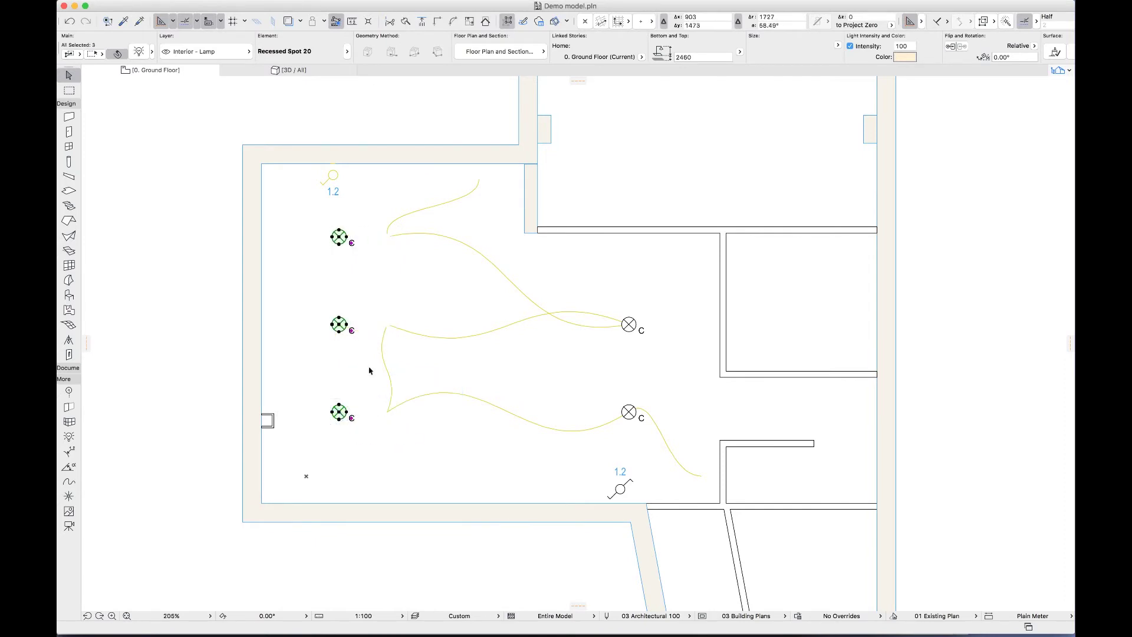
- Run Update Circuit on the wiring so it follows the moved lamps and switches
left_click(421, 215)
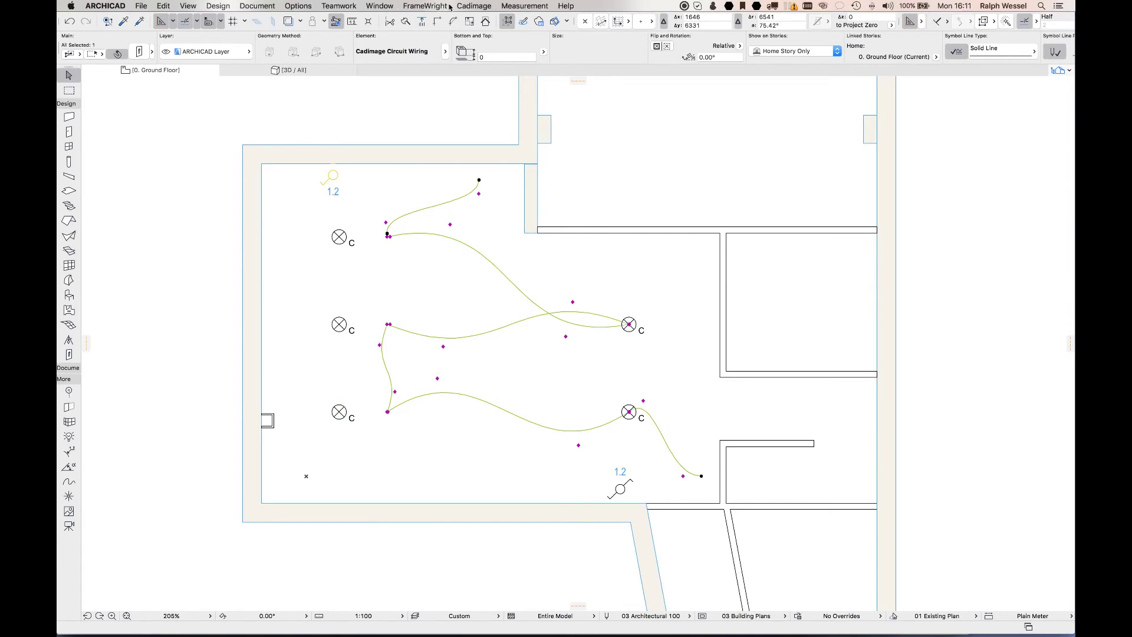
left_click(468, 6)
mouse_move(501, 89)
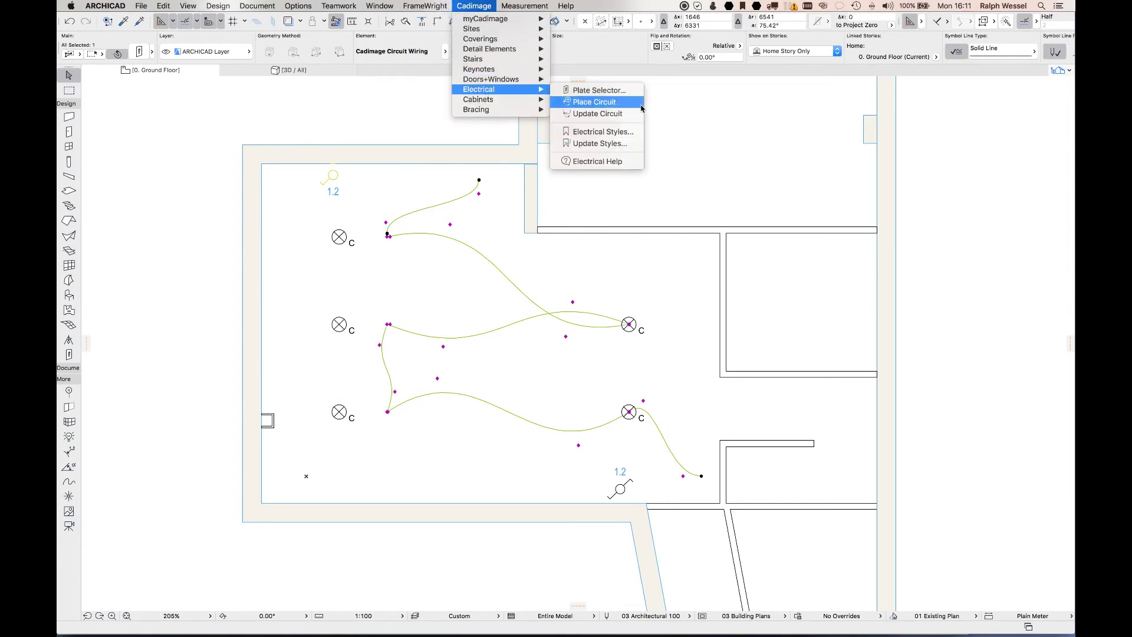
left_click(597, 113)
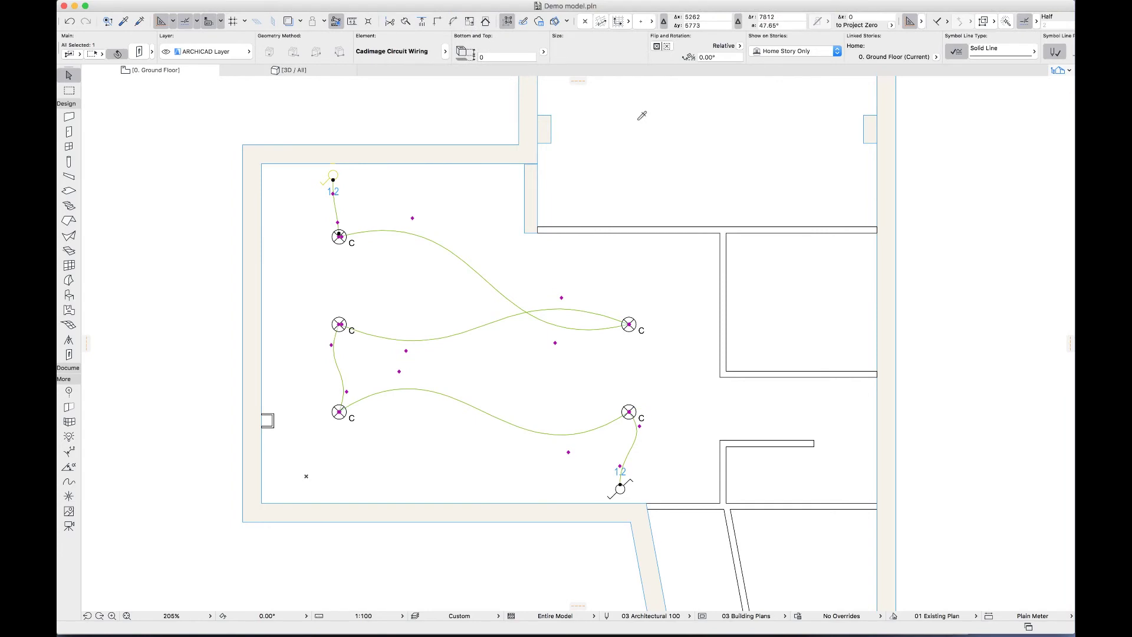
left_click(539, 245)
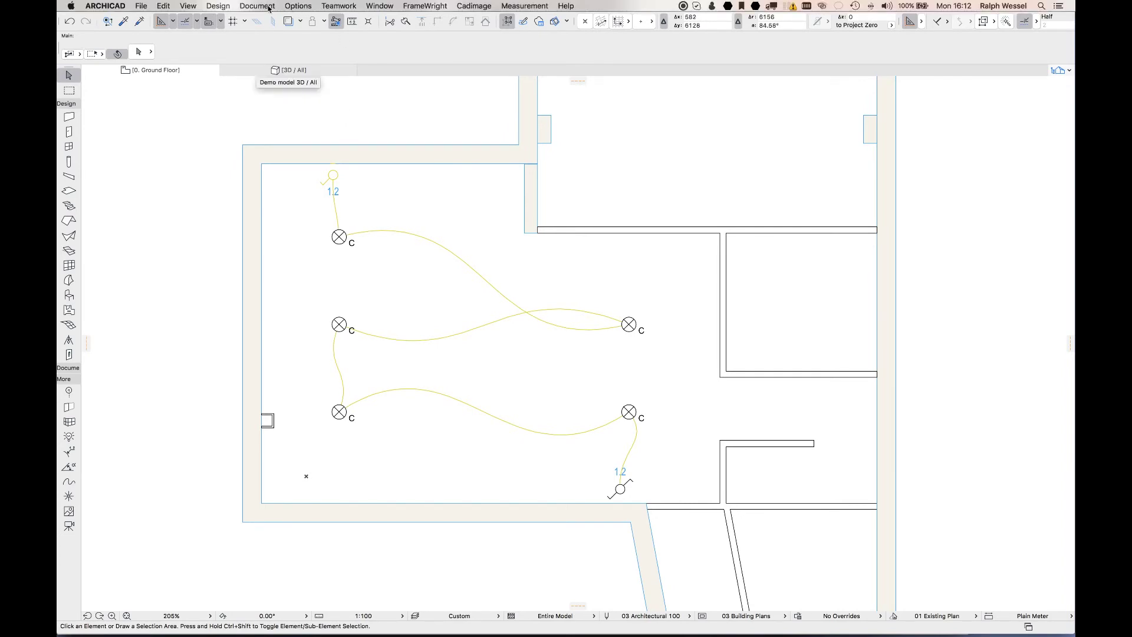
- Open the schedule Scheme Settings dialog
left_click(268, 7)
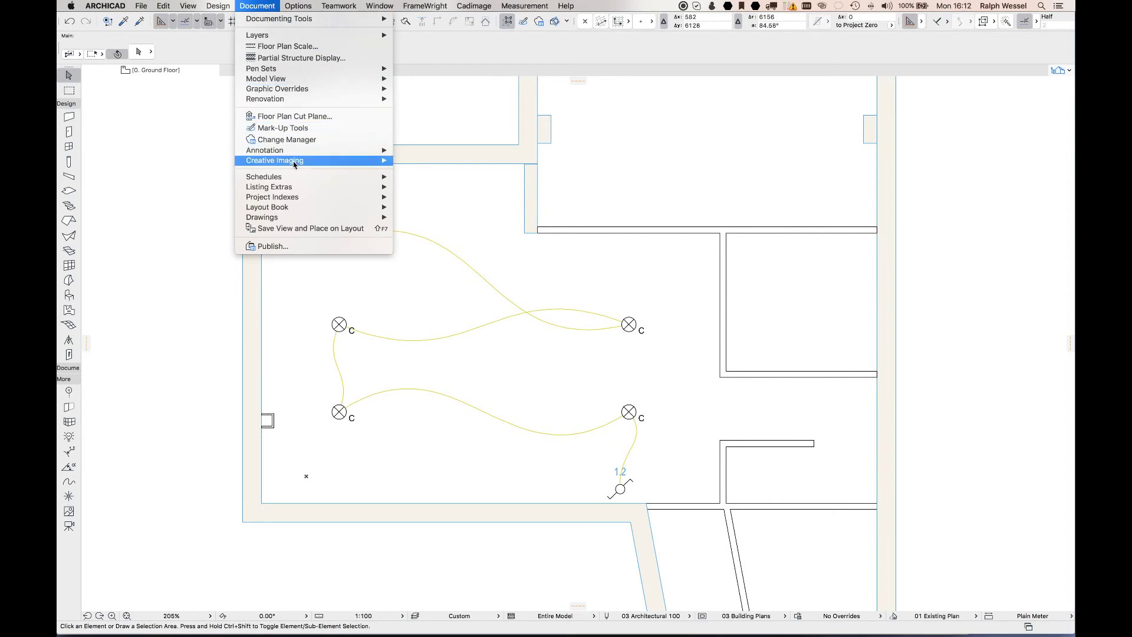
mouse_move(294, 176)
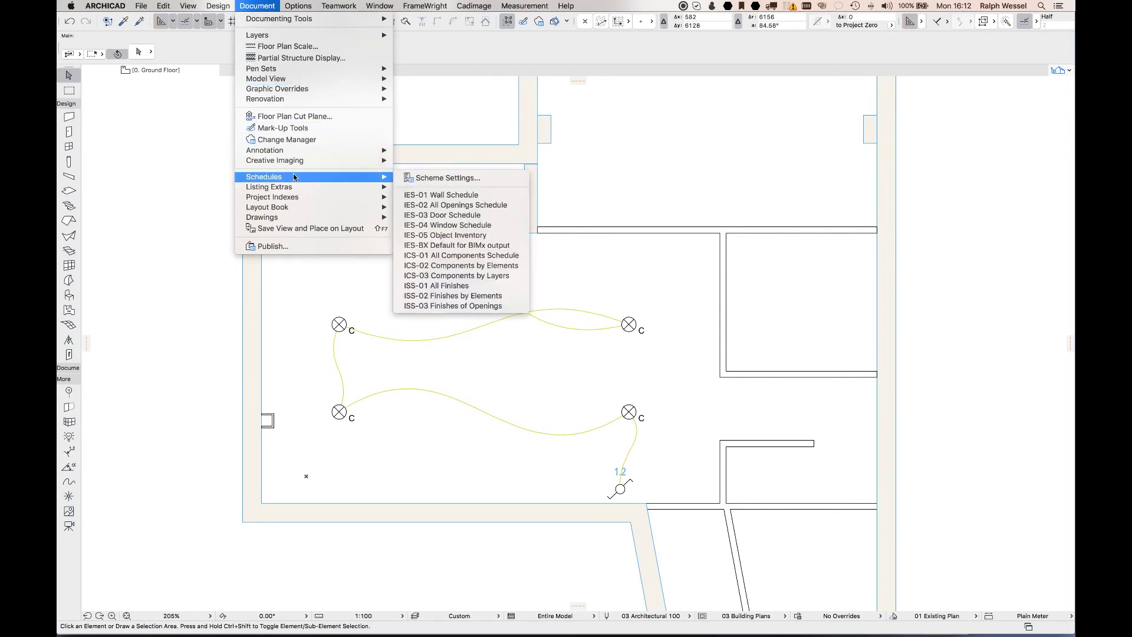
left_click(491, 183)
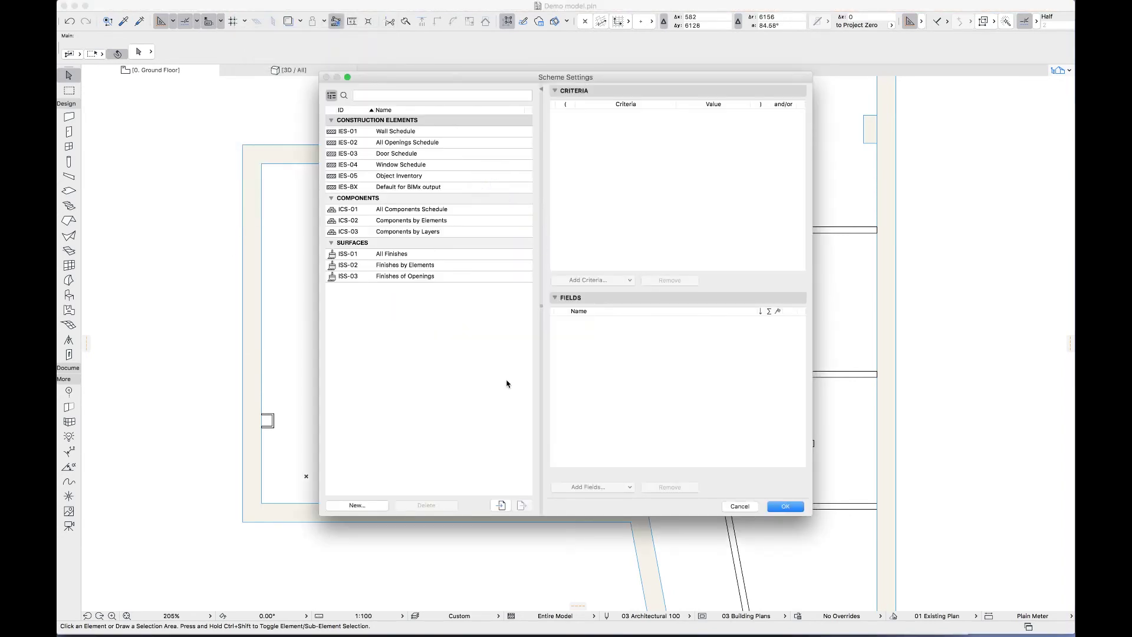
- Import the Electrical Components Legend and Electrical Components Schedule XML scheme files and confirm
left_click(501, 507)
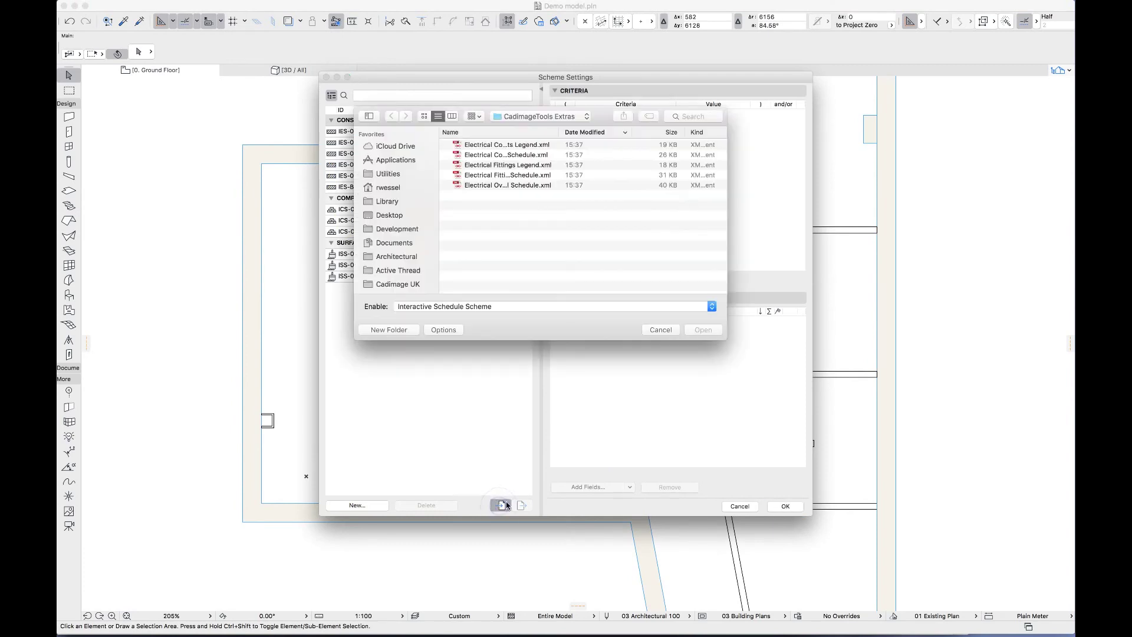
left_click(542, 118)
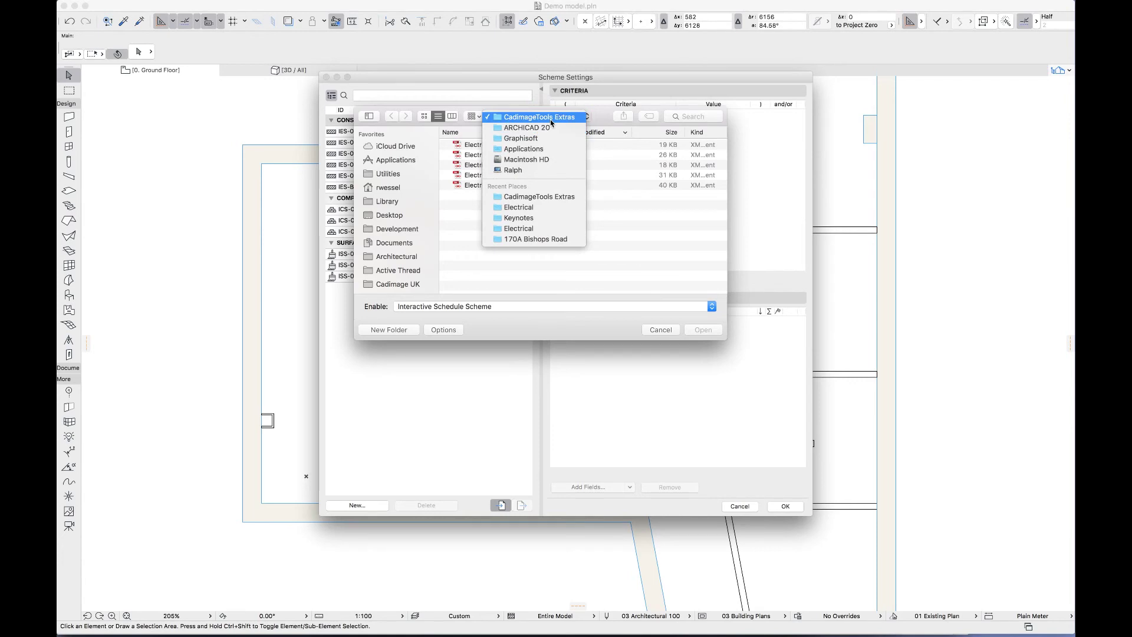
left_click(457, 178)
left_click(522, 145)
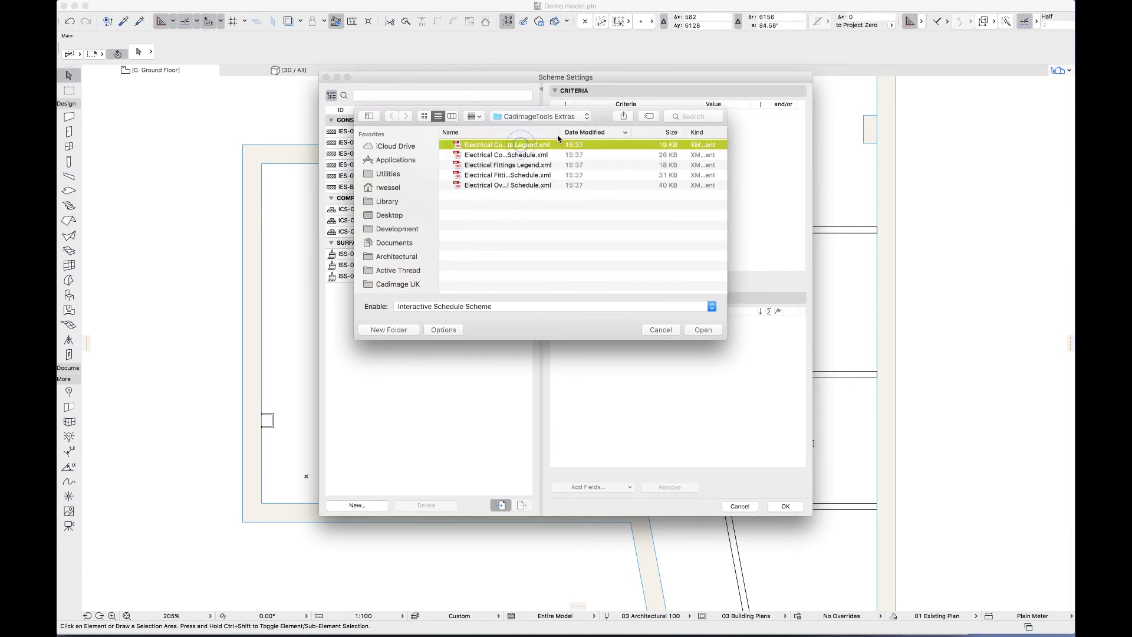
left_click_drag(557, 137, 592, 137)
left_click(570, 155, "shift")
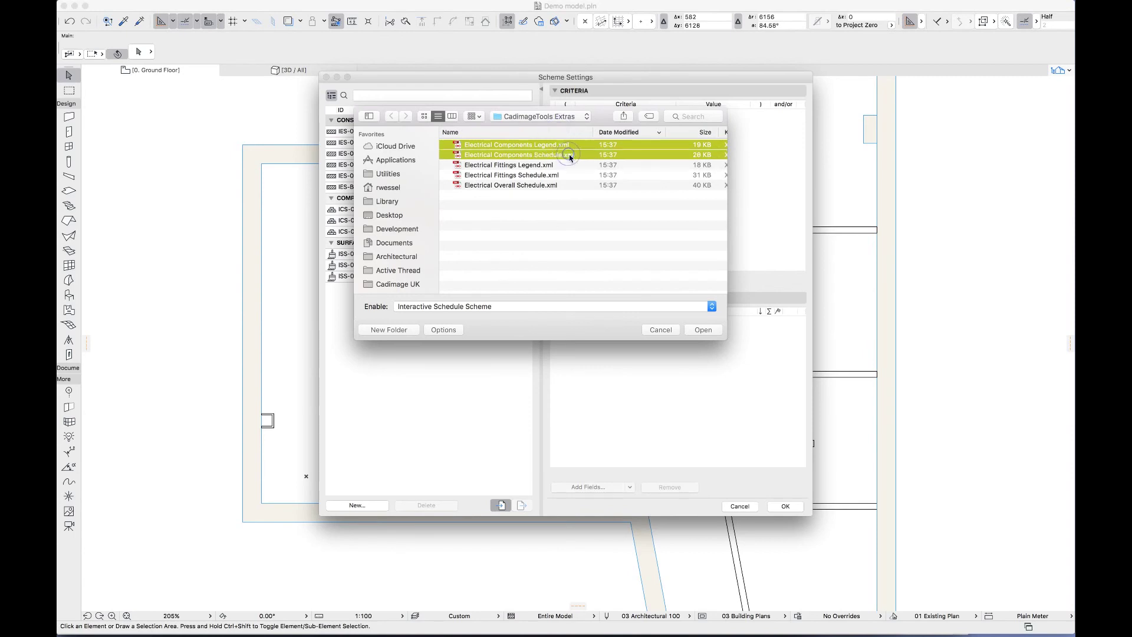
left_click(703, 330)
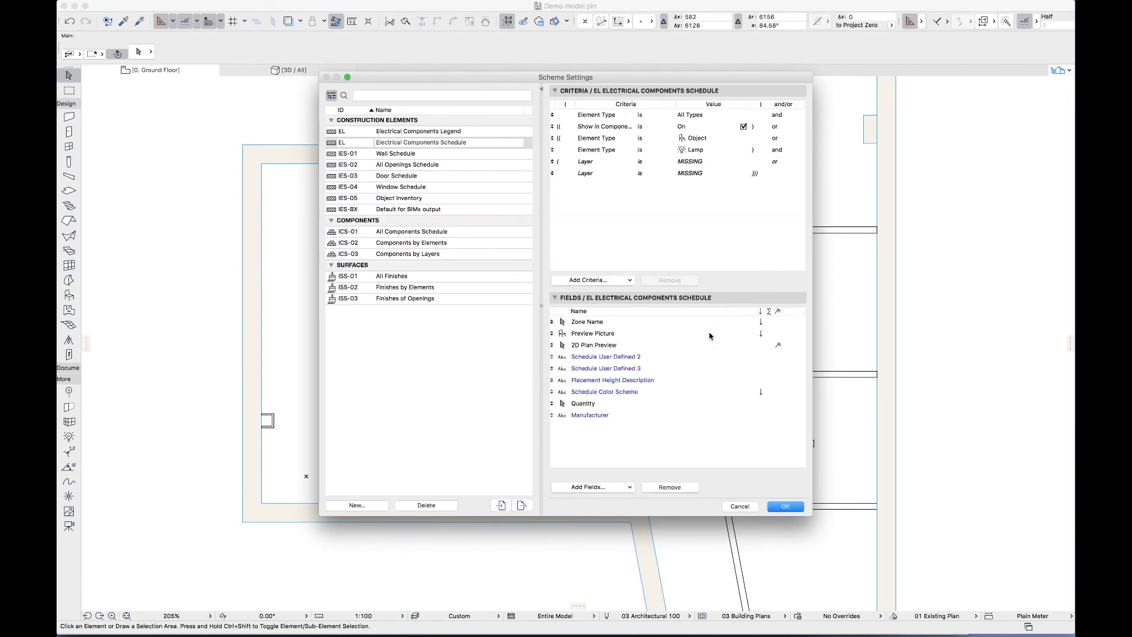
left_click(786, 507)
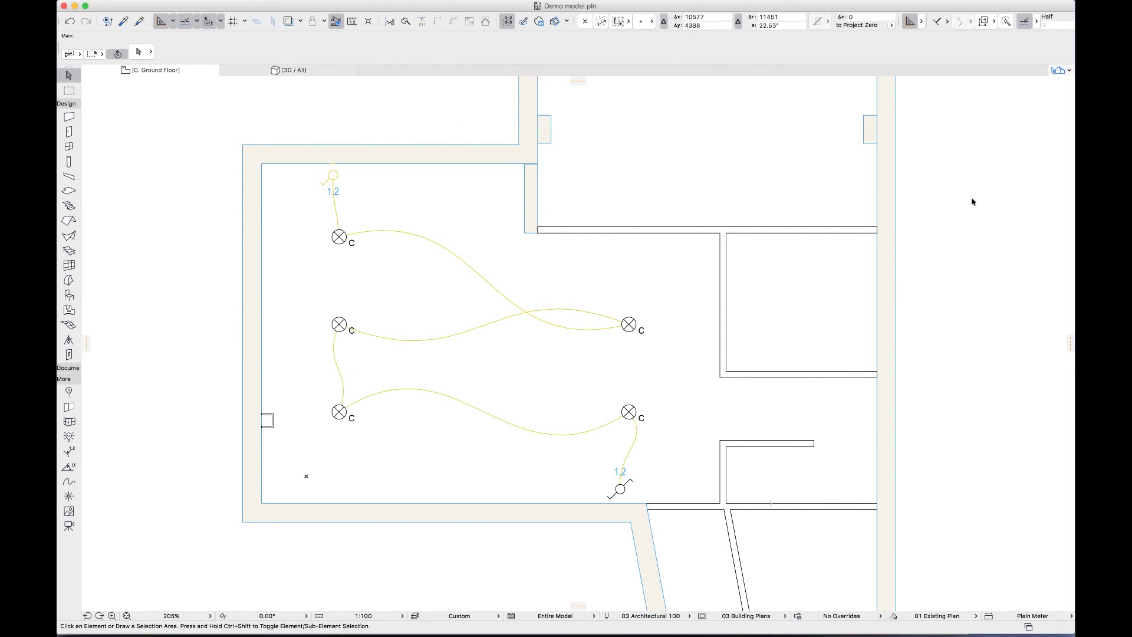
- View the EL Electrical Components Legend and Schedule from the Navigator, then return to 0. Ground Floor
left_click(1058, 70)
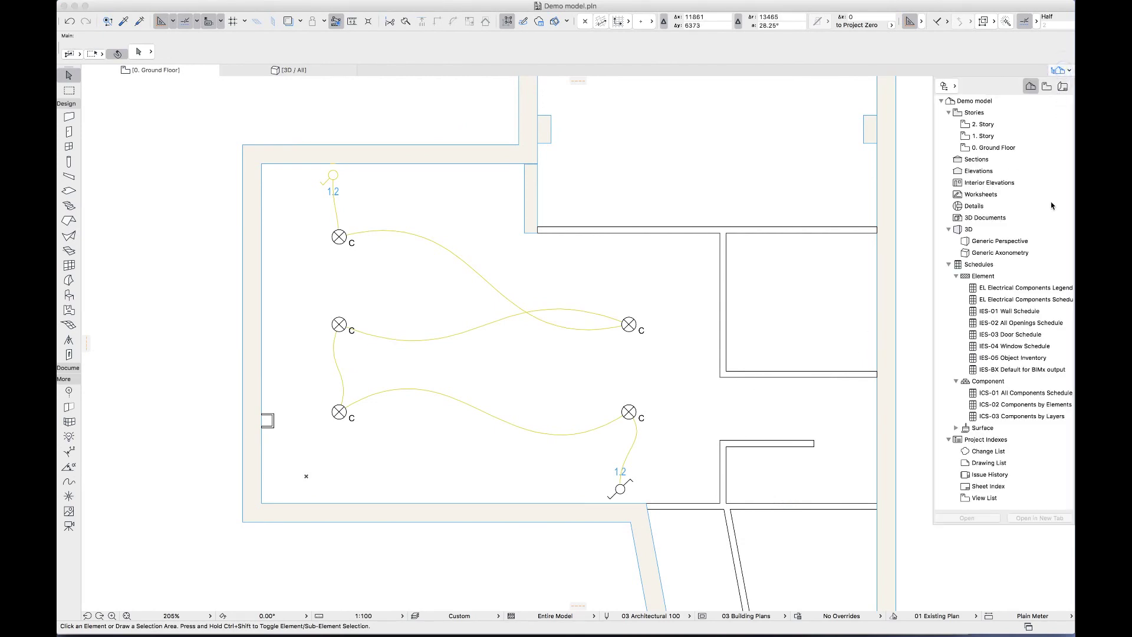
double_click(1015, 289)
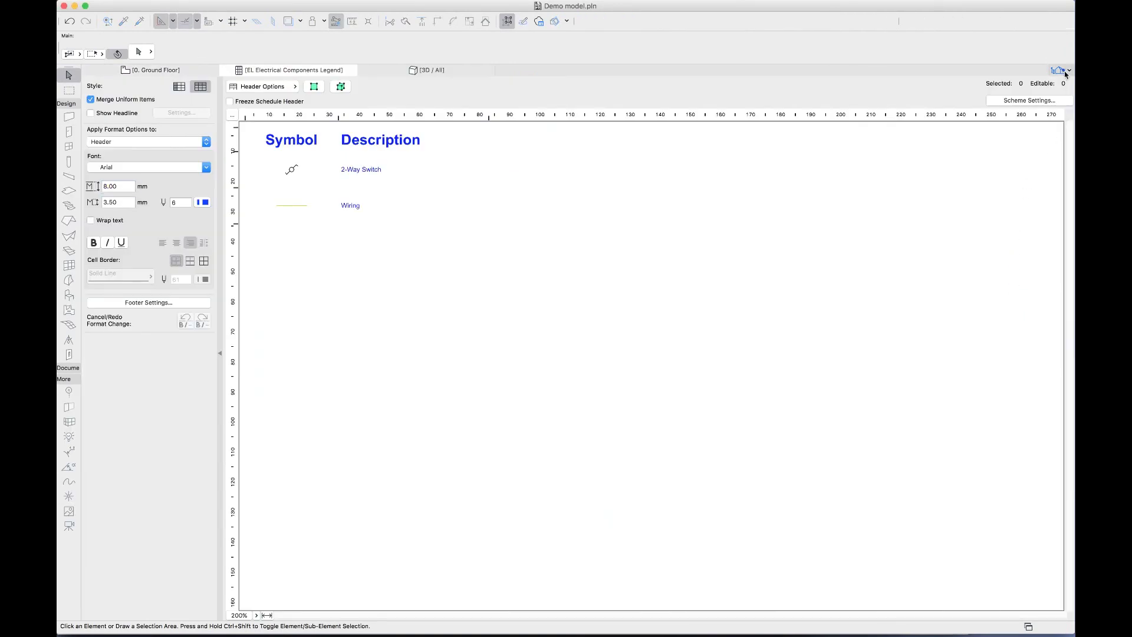
left_click(1062, 71)
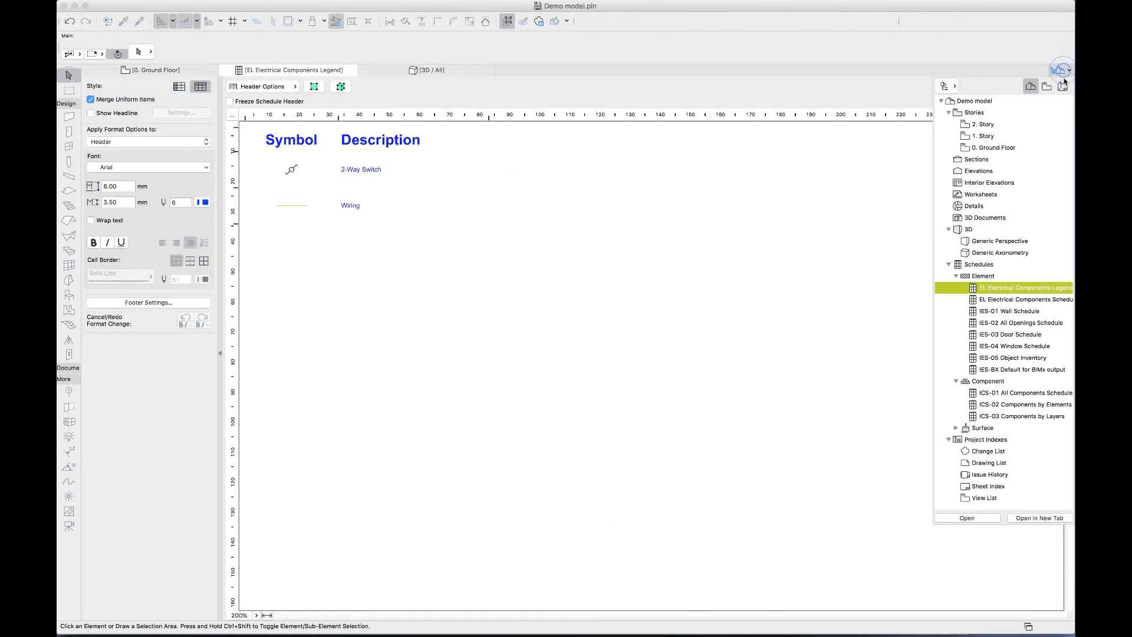
double_click(1026, 300)
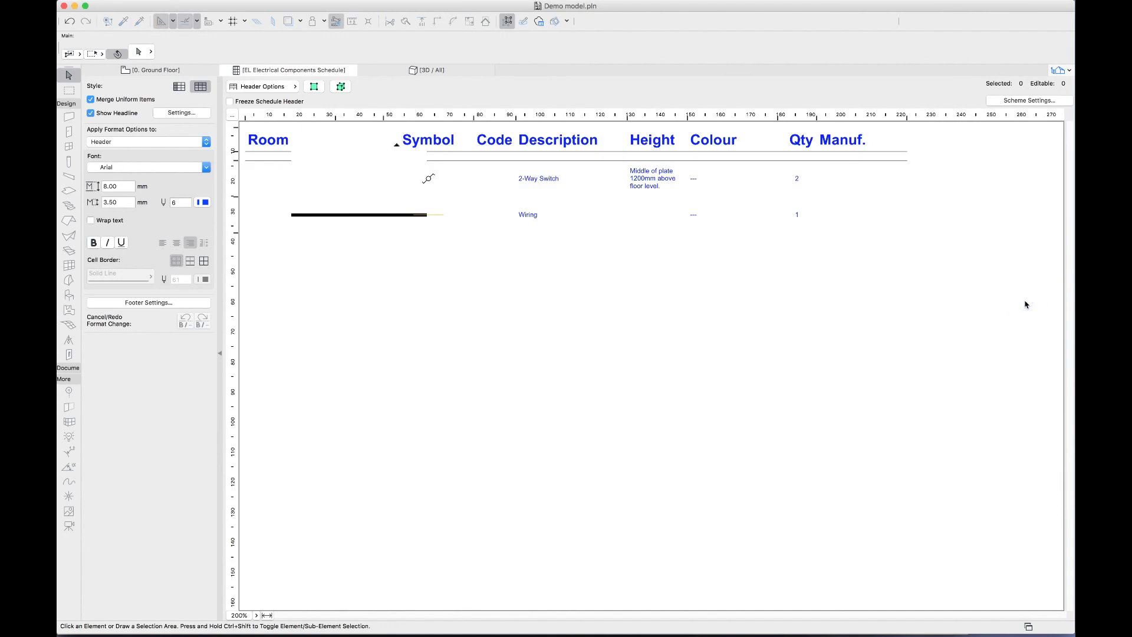
key("F2")
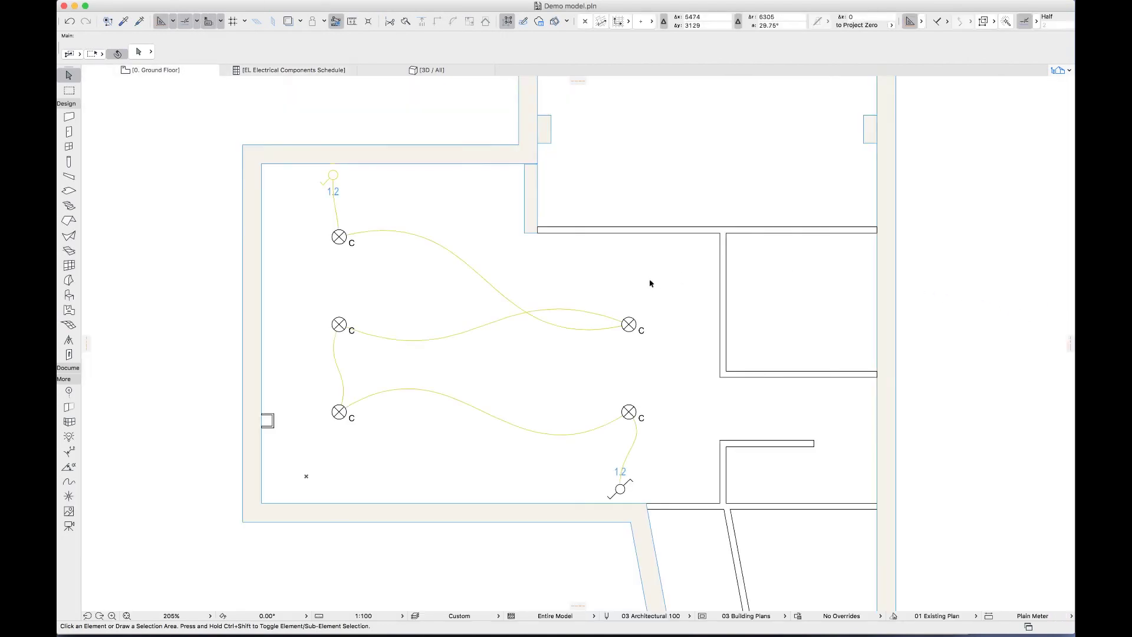